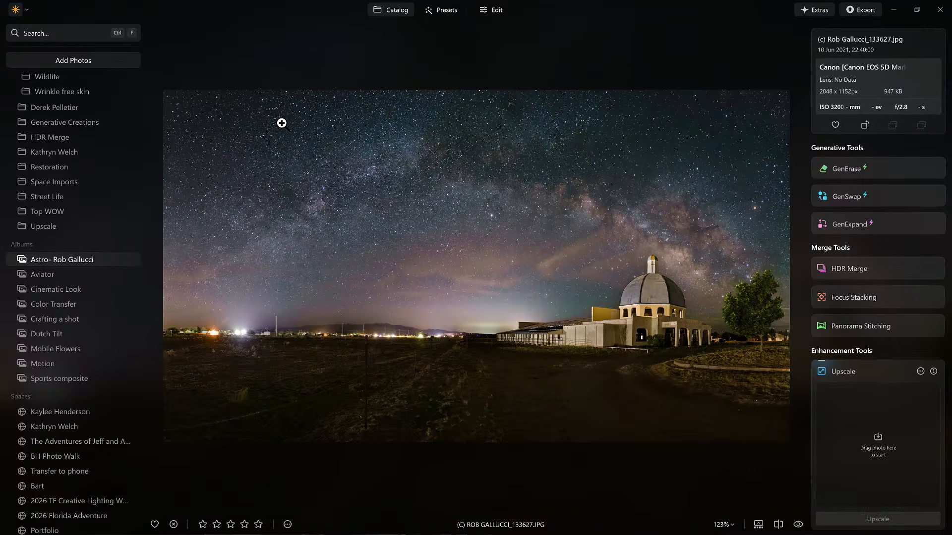
# Browse the Astro album's night-sky photos one by one up to the street scene with the Gulf sign.
pyautogui.press('Left')
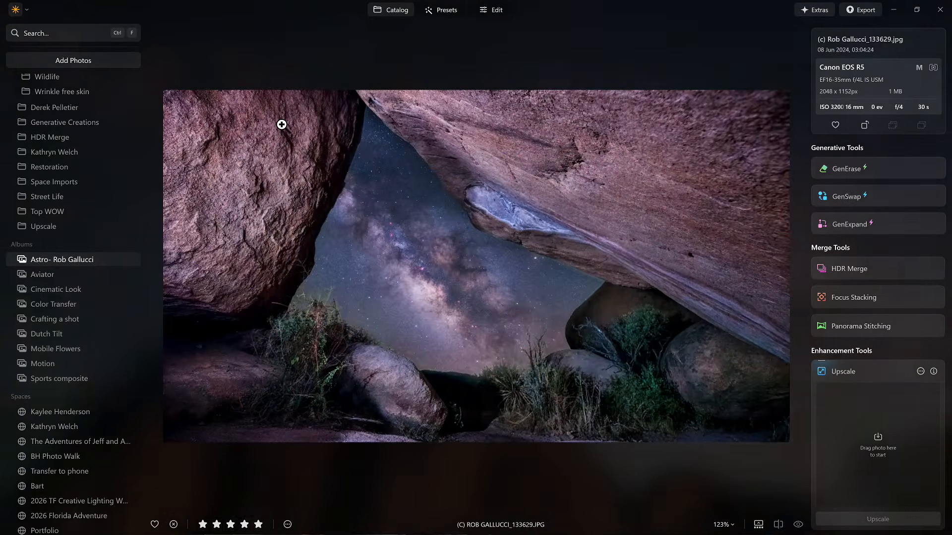
pyautogui.press('Left')
pyautogui.press('Left')
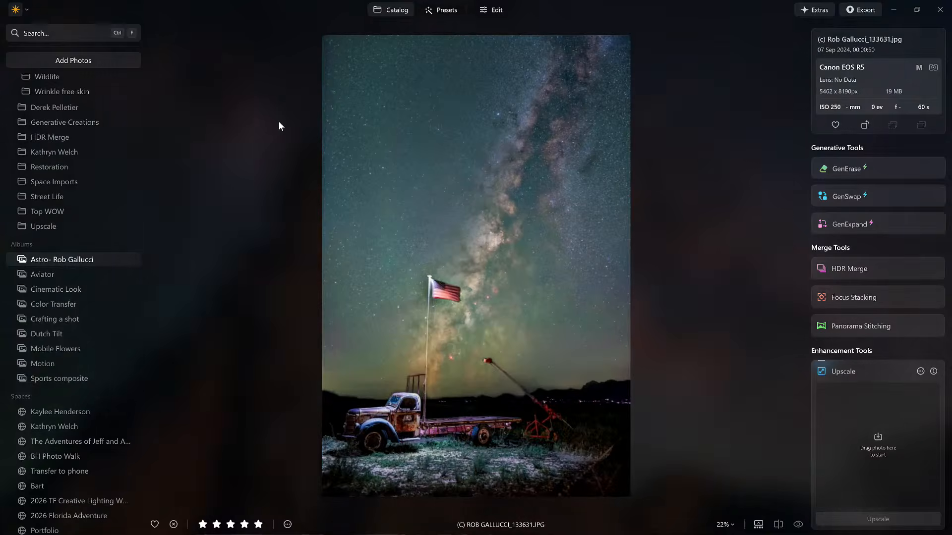
pyautogui.press('Left')
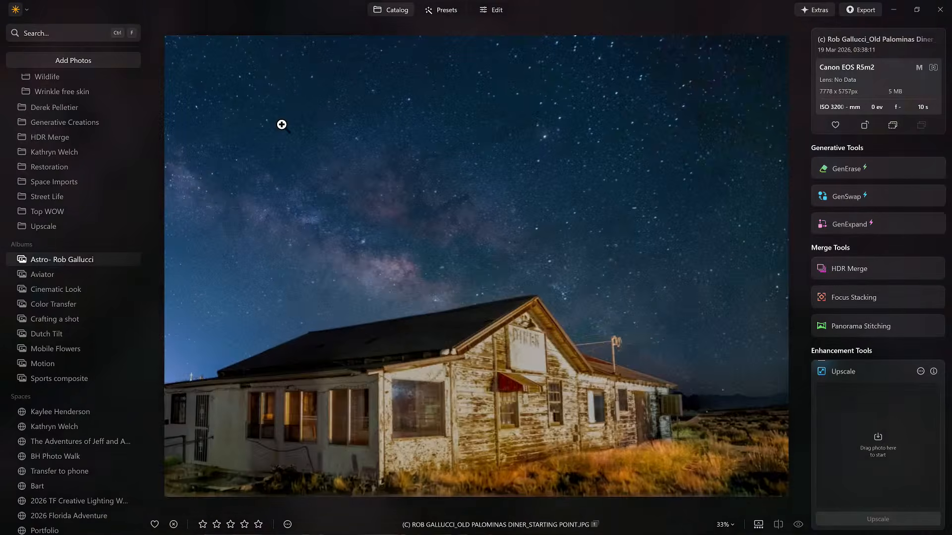
pyautogui.press('Left')
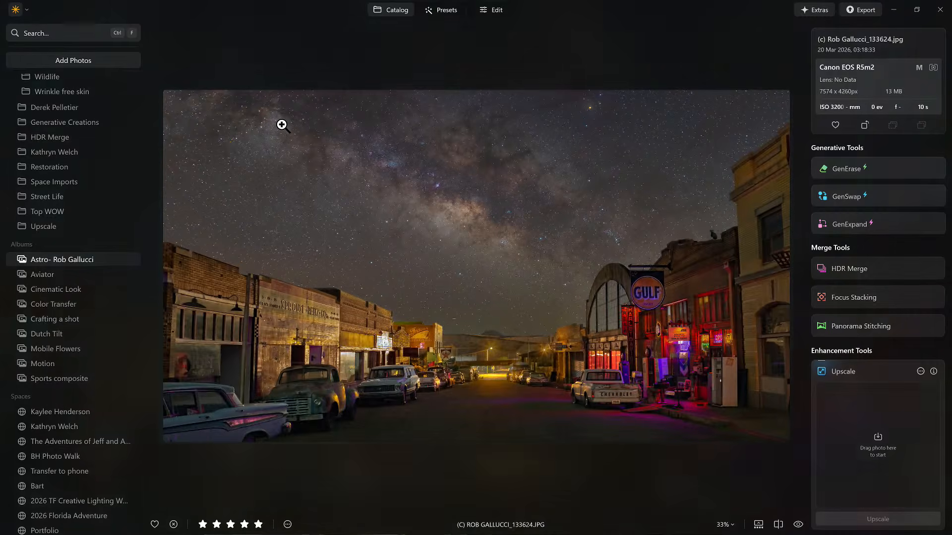
# Switch to the browser and review the photography workshops page from the Milky Way offerings down to the Urban Moon section.
pyautogui.hotkey('alt', 'Tab')
pyautogui.click(766, 200)
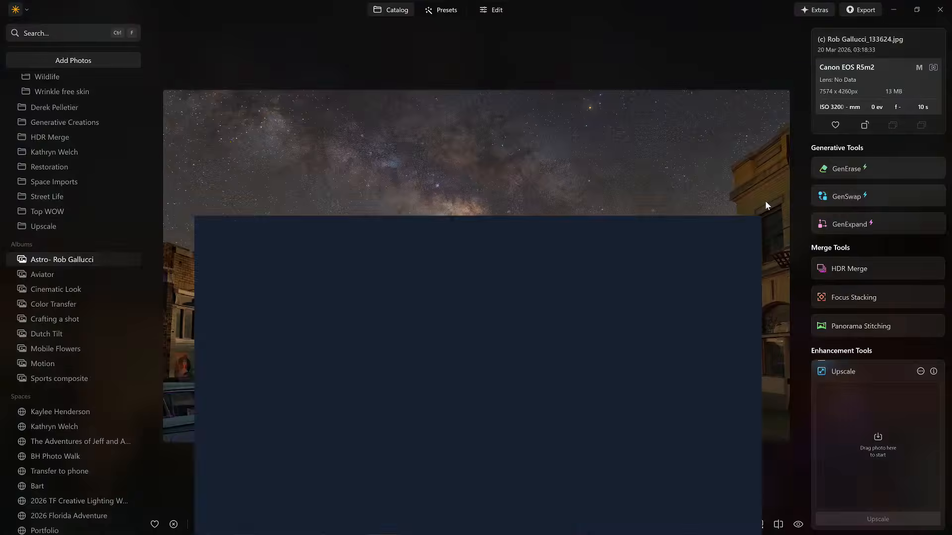
pyautogui.scroll(7, 768, 205)
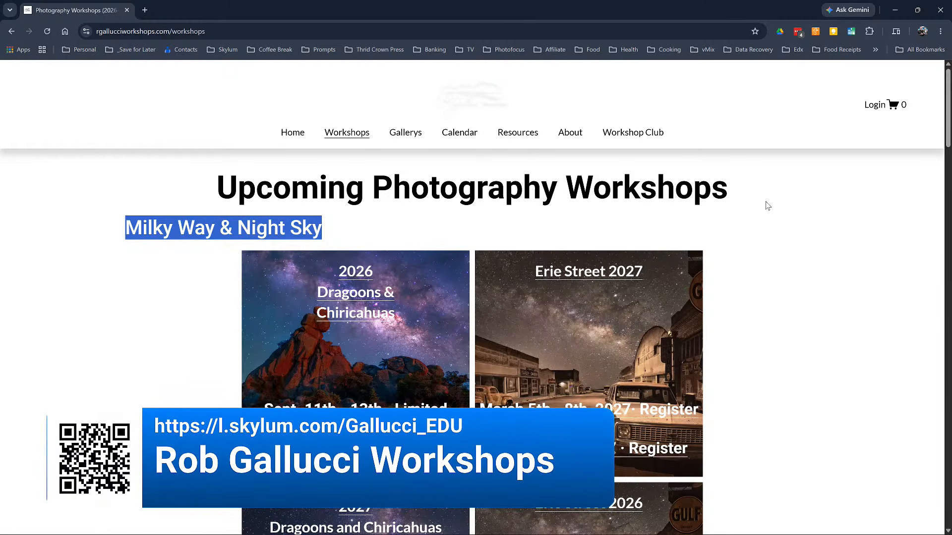
pyautogui.scroll(-5, 768, 205)
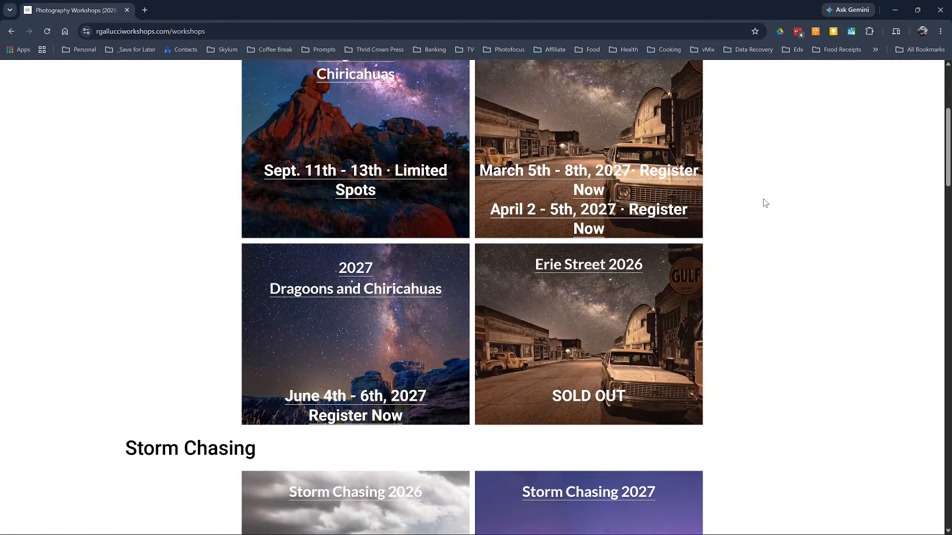
pyautogui.scroll(-5, 765, 203)
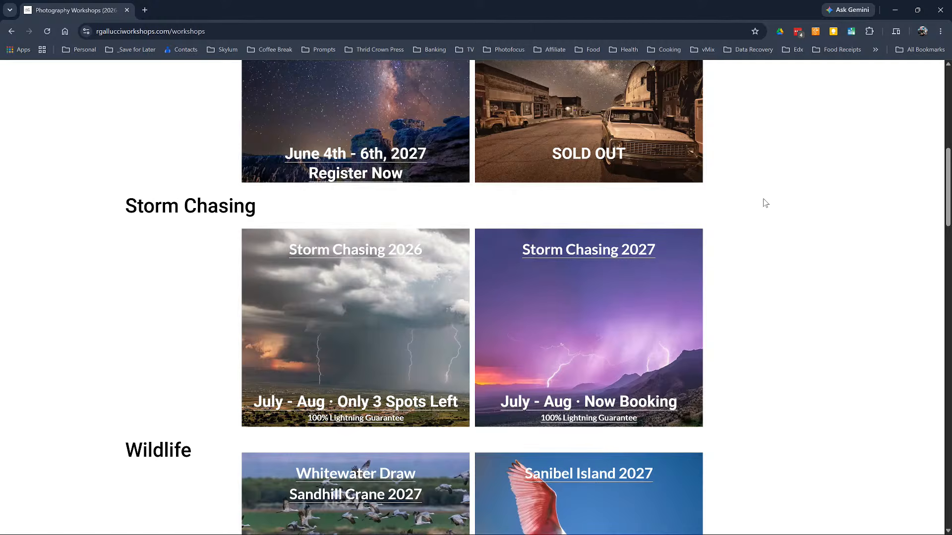
pyautogui.scroll(-1, 765, 203)
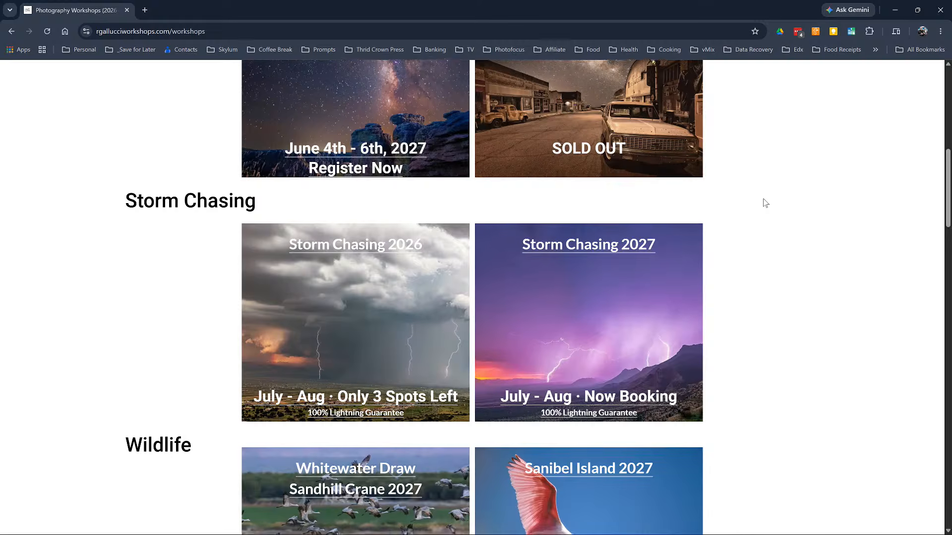
pyautogui.scroll(-2, 765, 203)
pyautogui.scroll(-3, 765, 203)
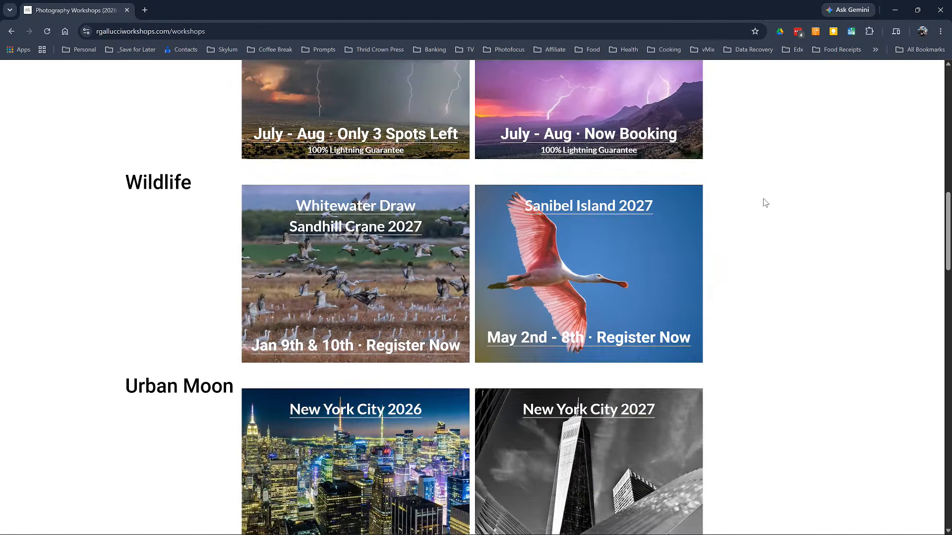
pyautogui.scroll(-5, 764, 203)
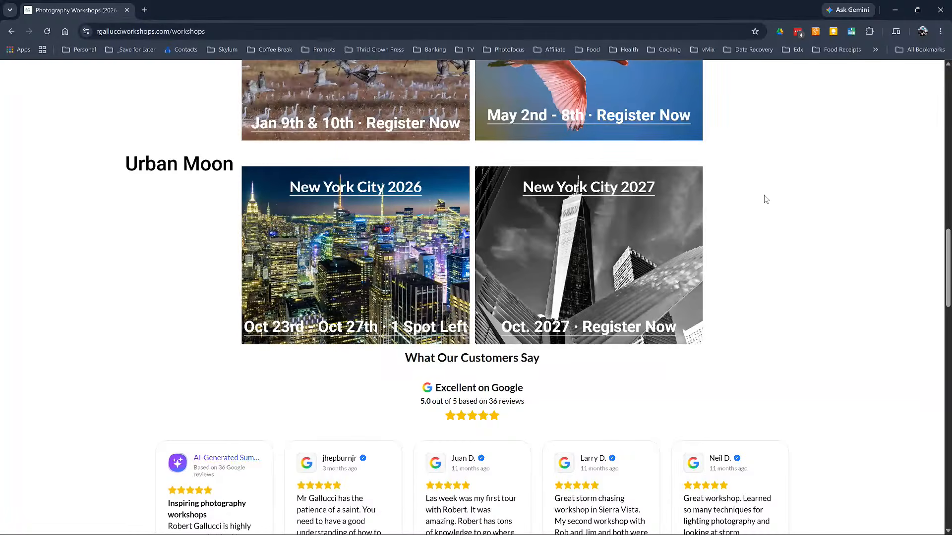
# Return to Luminar Neo, open the first Old Palominas Diner starting-point photo from the album and create a virtual copy of it.
pyautogui.hotkey('alt', 'Tab')
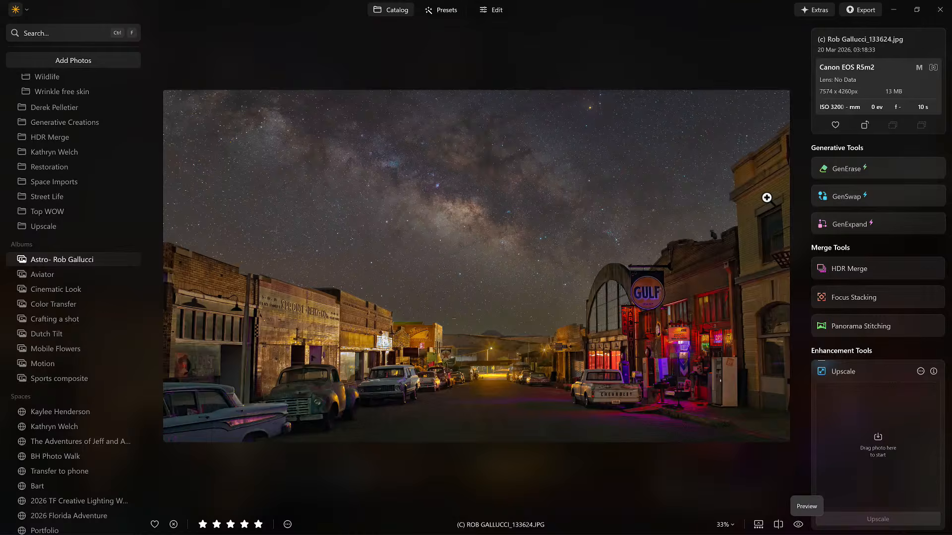
pyautogui.doubleClick(766, 198)
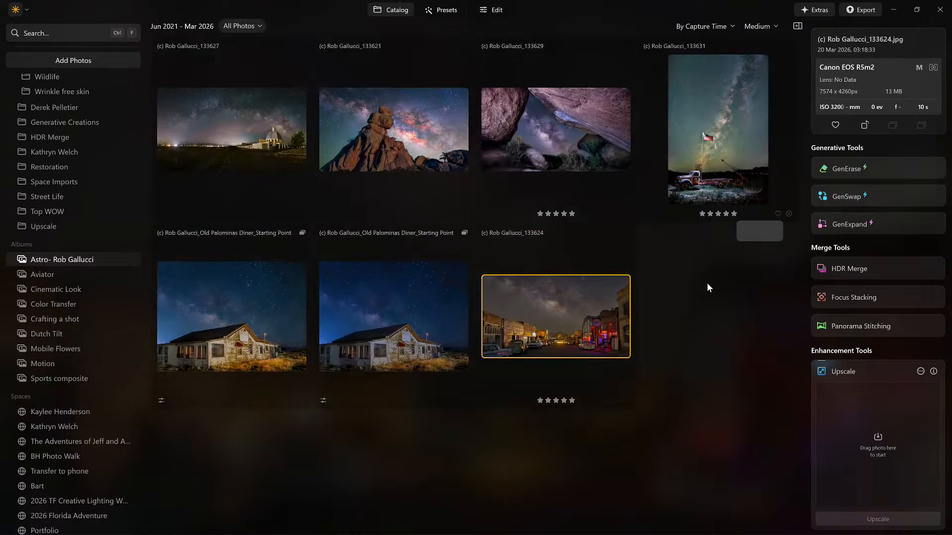
pyautogui.click(257, 291)
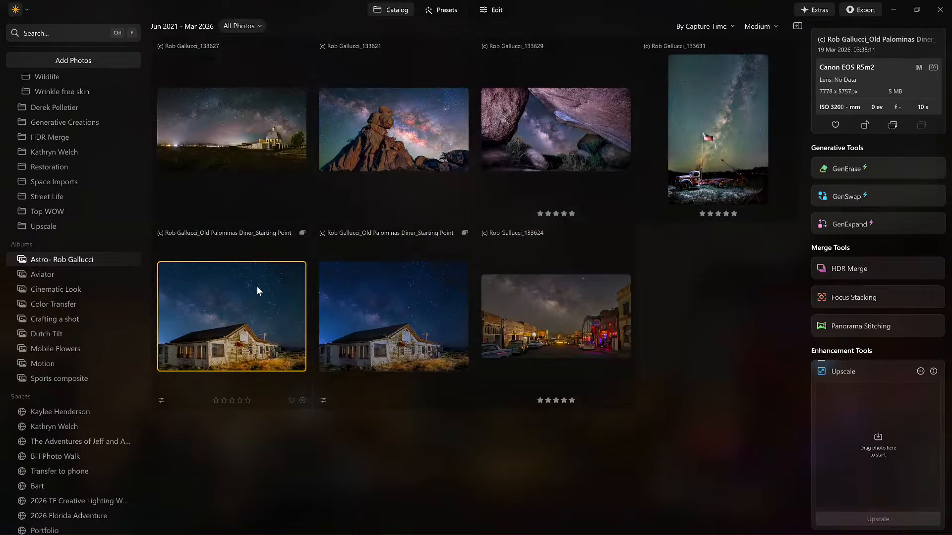
pyautogui.doubleClick(256, 287)
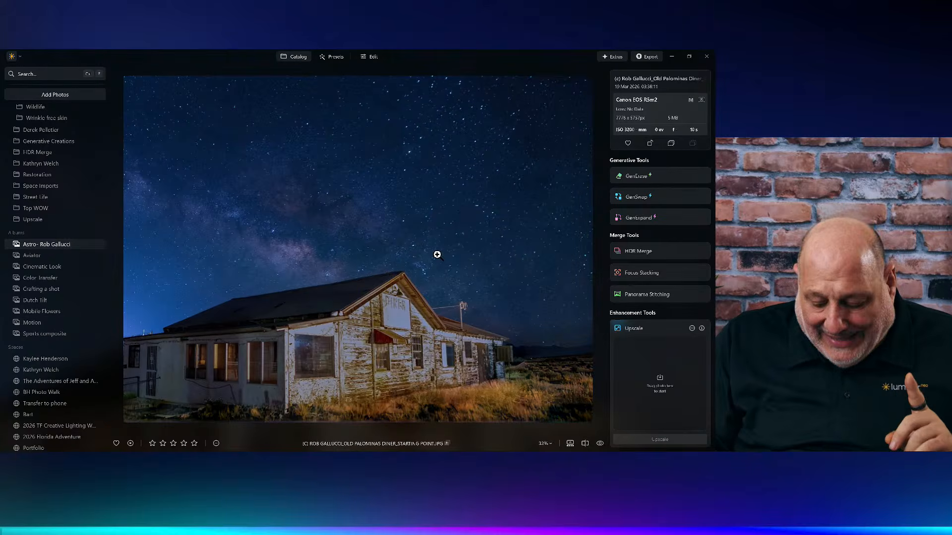
pyautogui.rightClick(375, 172)
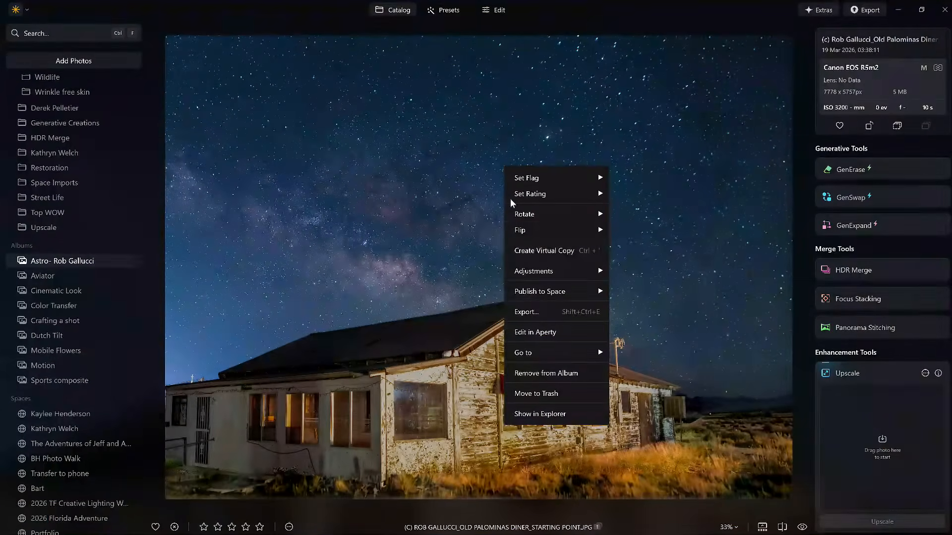
pyautogui.click(548, 251)
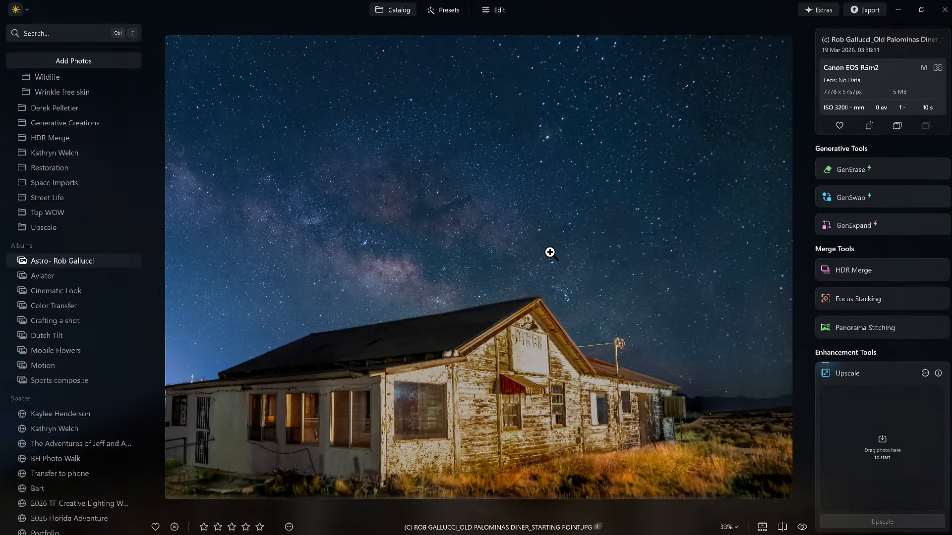
# Bring the diner photo into editing and duplicate its layer.
pyautogui.click(500, 9)
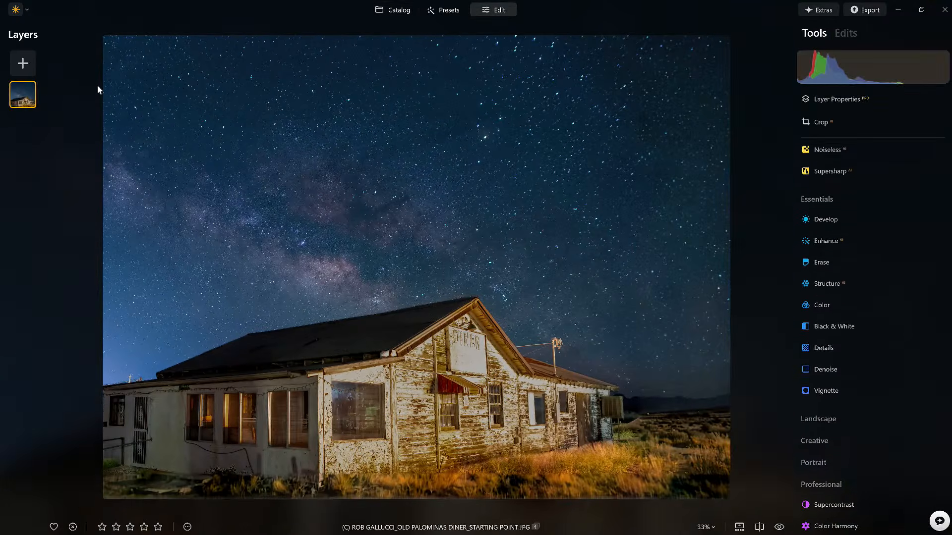
pyautogui.rightClick(29, 91)
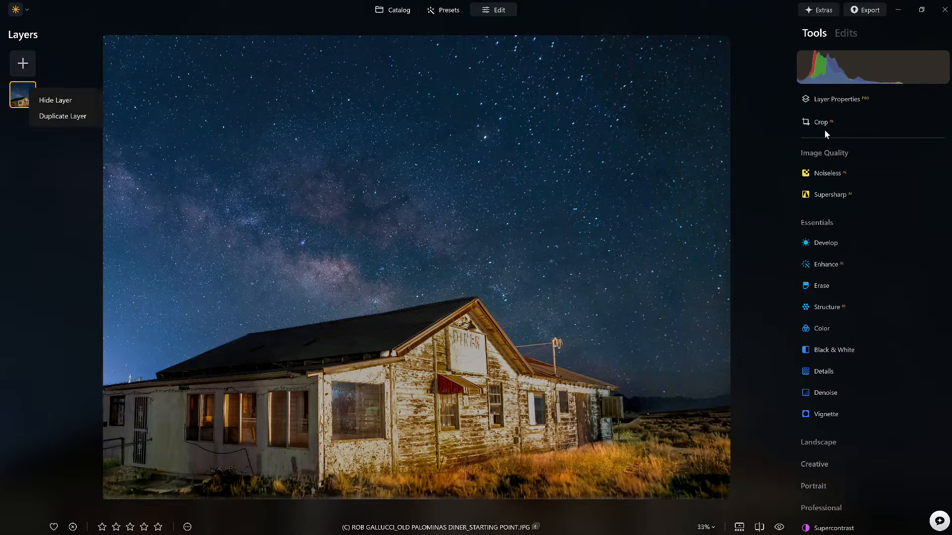
pyautogui.click(68, 119)
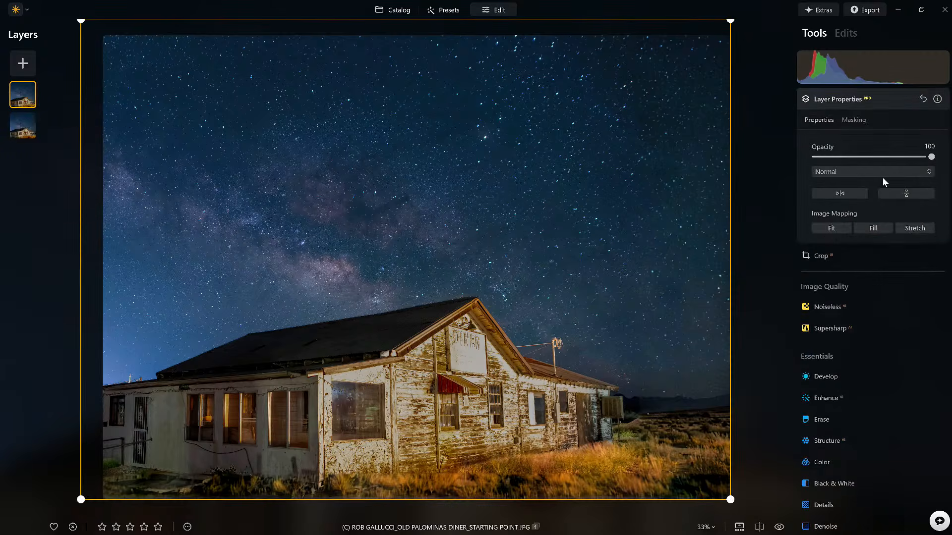
# Hide the duplicated upper layer and make the original base layer active.
pyautogui.click(23, 123)
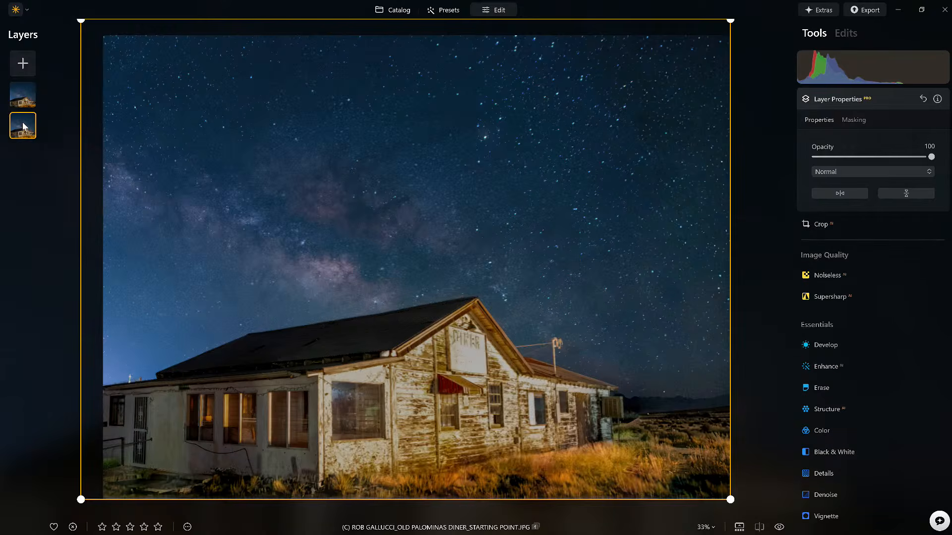
pyautogui.click(852, 100)
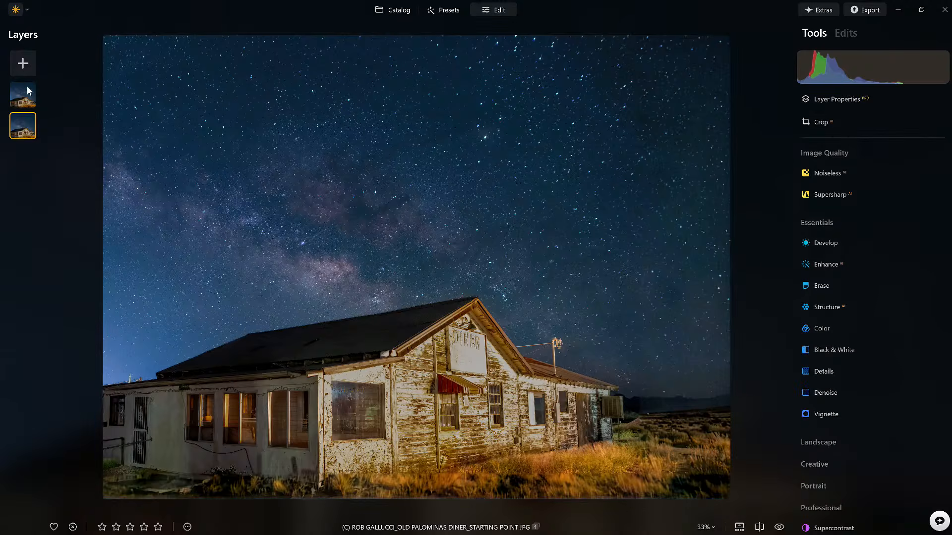
pyautogui.click(26, 98)
pyautogui.rightClick(28, 99)
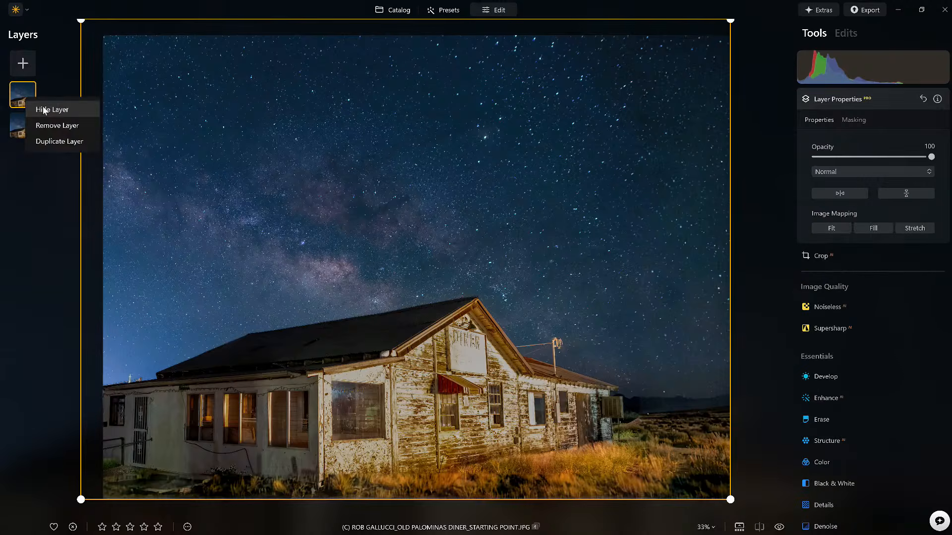
pyautogui.click(43, 109)
pyautogui.click(29, 126)
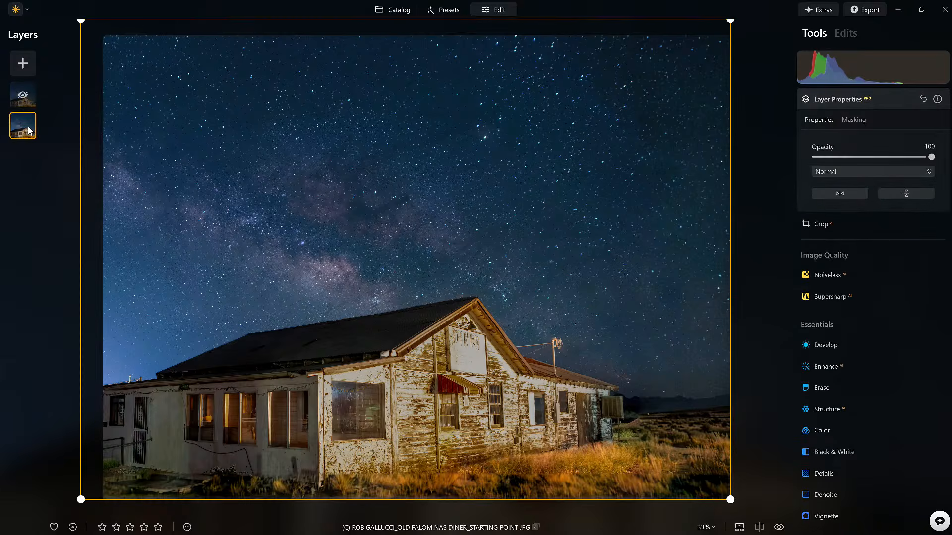
pyautogui.click(848, 101)
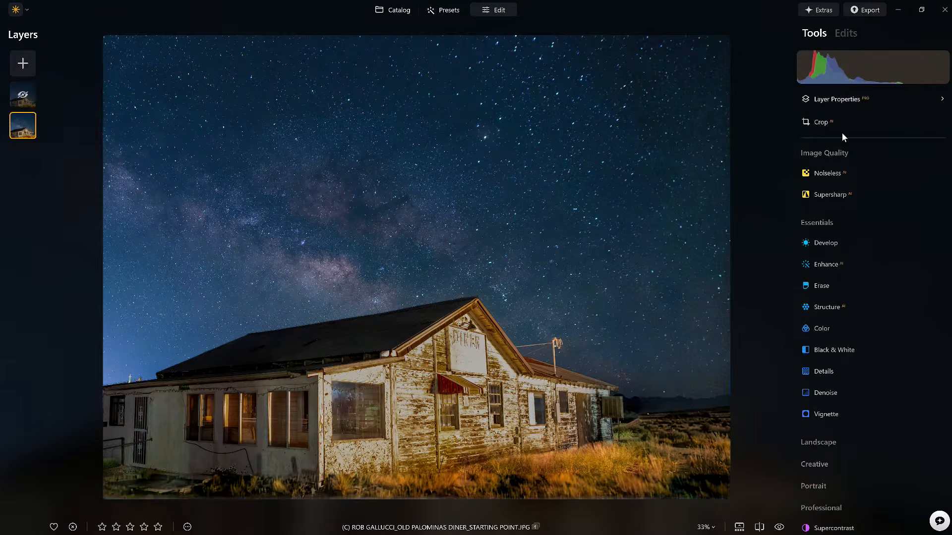
# Try Develop's Auto Adjust on the base layer with Exposure reset to 0.00 and Highlights lowered to -100.
pyautogui.click(819, 243)
pyautogui.click(874, 219)
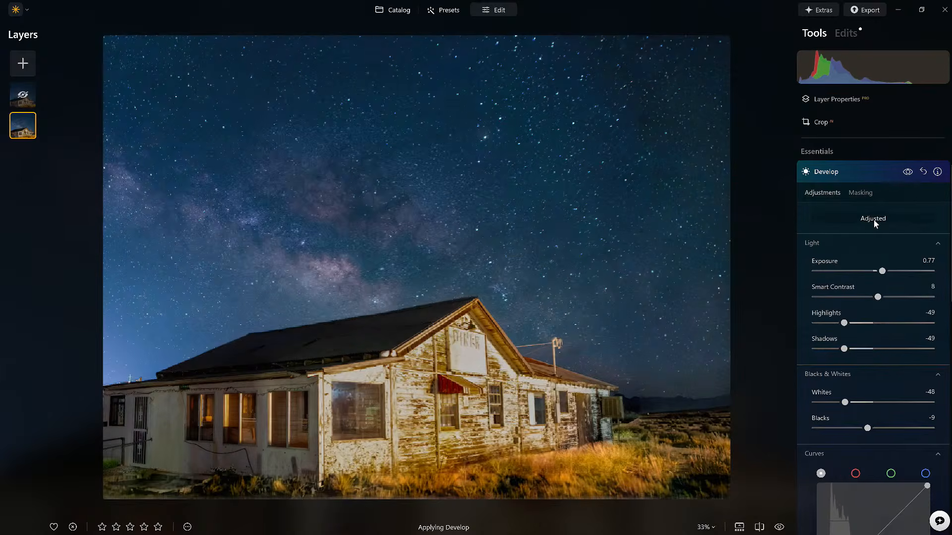
pyautogui.doubleClick(882, 271)
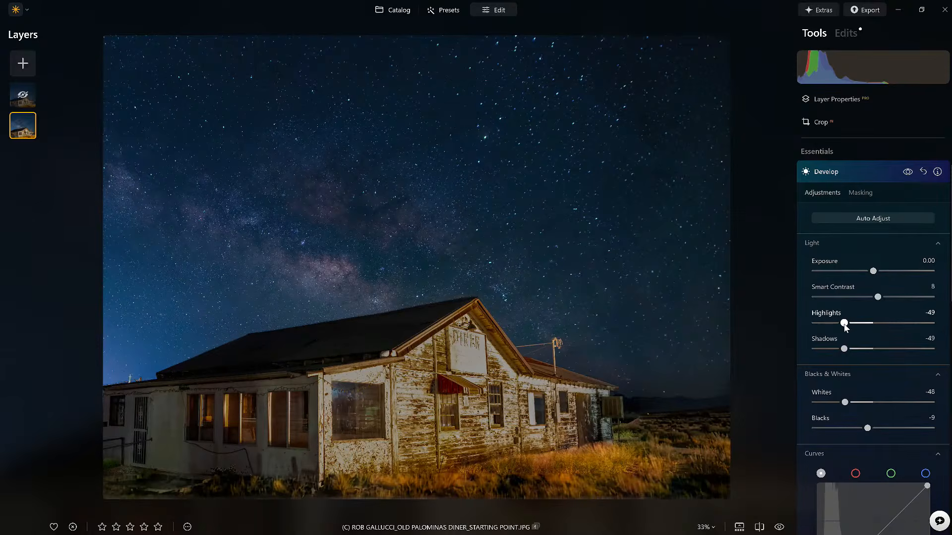
pyautogui.moveTo(844, 323); pyautogui.dragTo(799, 318)
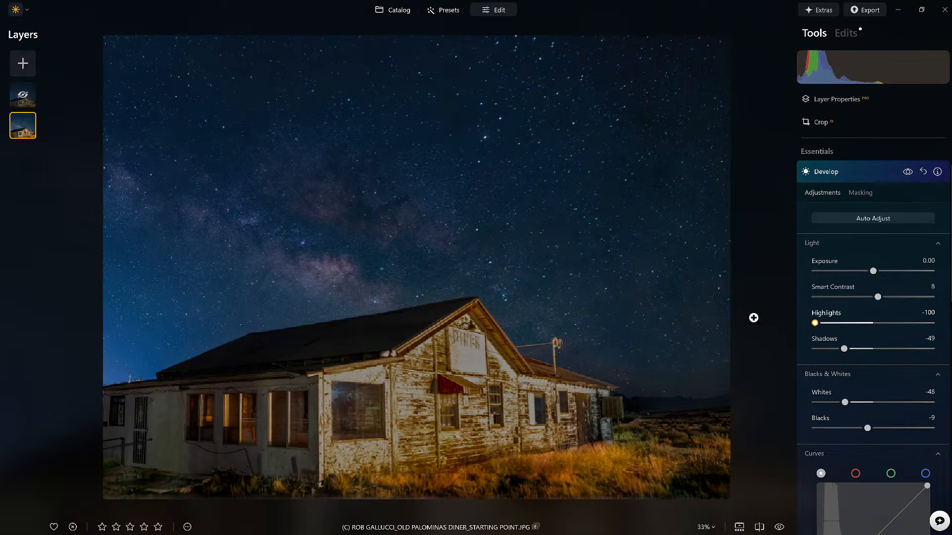
# Rerun Auto Adjust with Exposure reset to 0.00 for comparison, and discard all edits on the base layer.
pyautogui.click(879, 217)
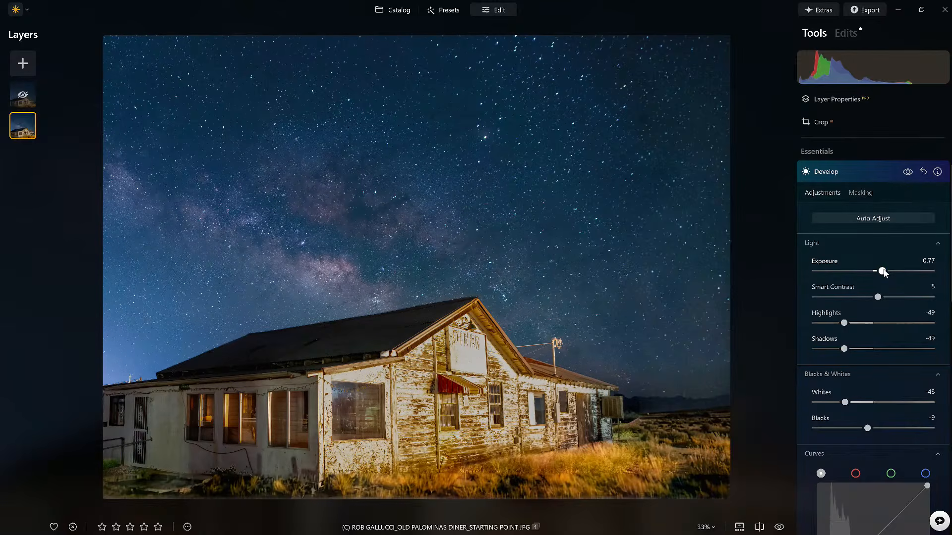
pyautogui.doubleClick(882, 270)
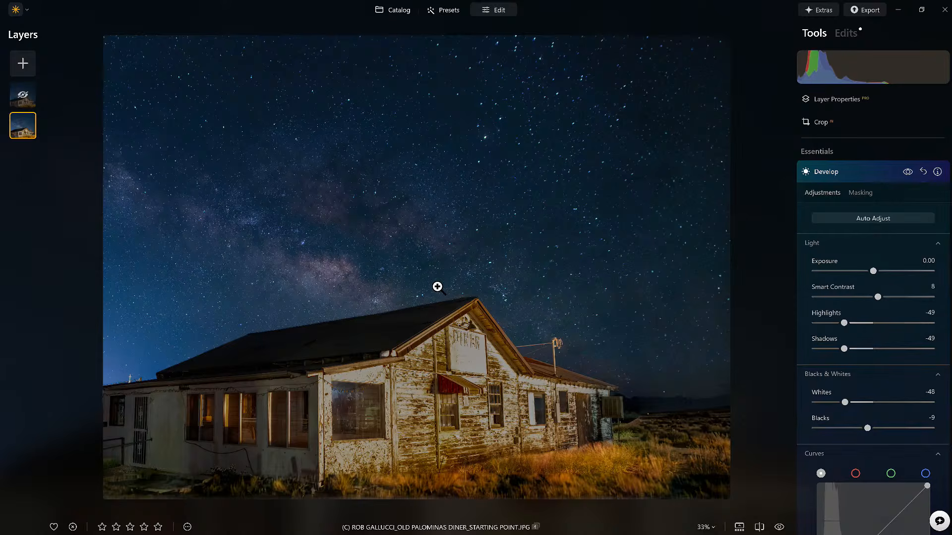
pyautogui.scroll(-3, 437, 287)
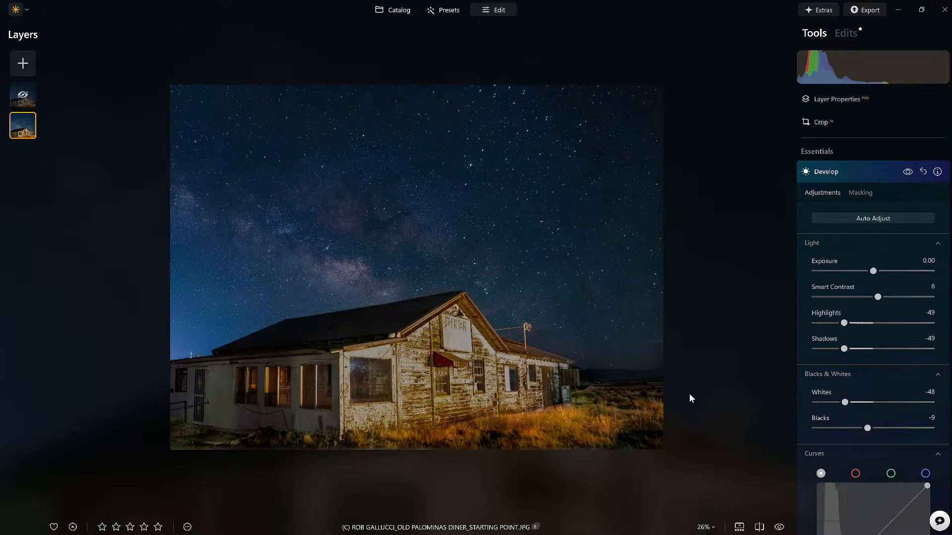
pyautogui.click(847, 34)
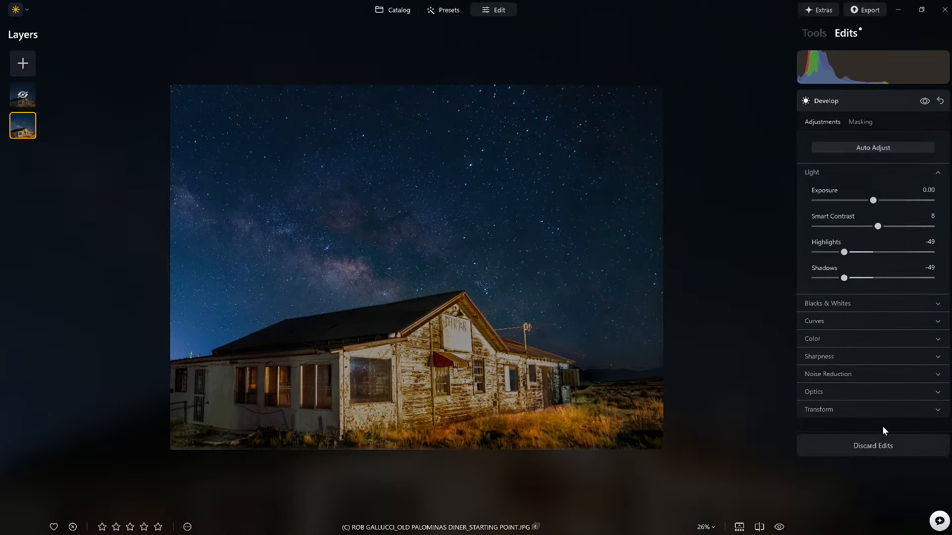
pyautogui.click(882, 445)
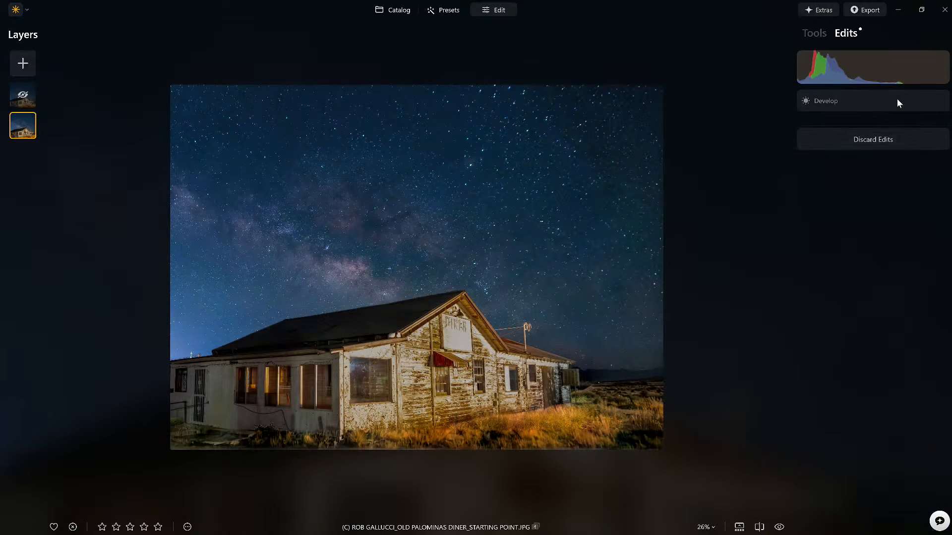
# Apply Develop's Auto Adjust to the base layer.
pyautogui.click(814, 35)
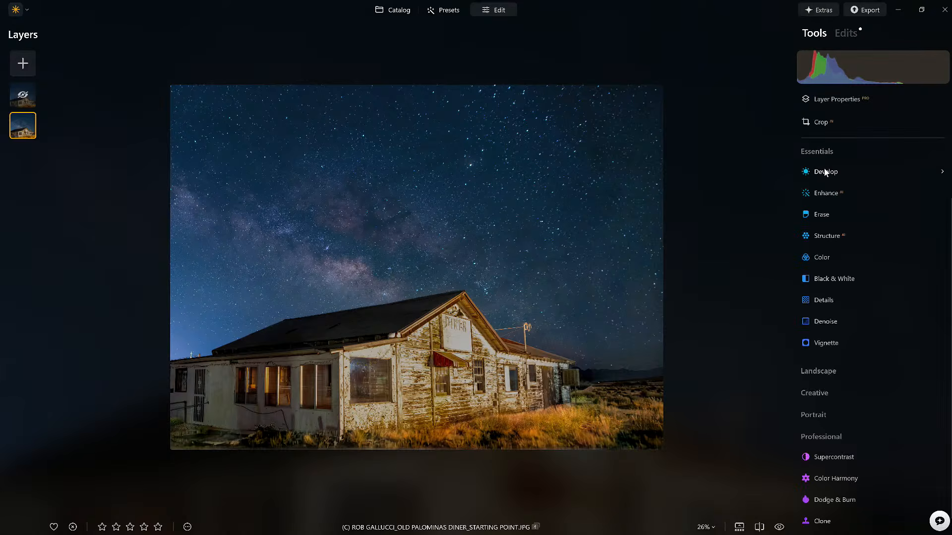
pyautogui.click(825, 170)
pyautogui.click(876, 221)
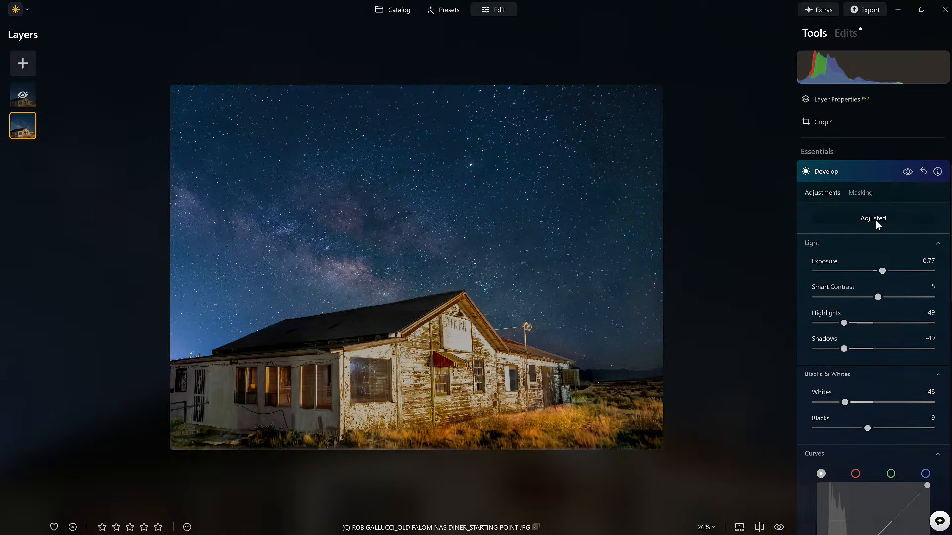
# Reset Develop's Exposure to 0.00 and discard all edits on the base layer.
pyautogui.doubleClick(879, 271)
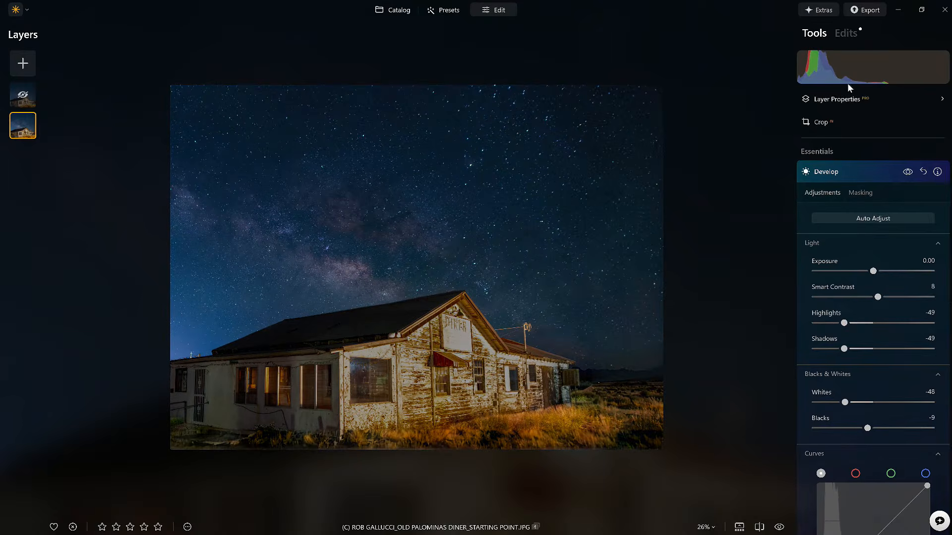
pyautogui.click(847, 34)
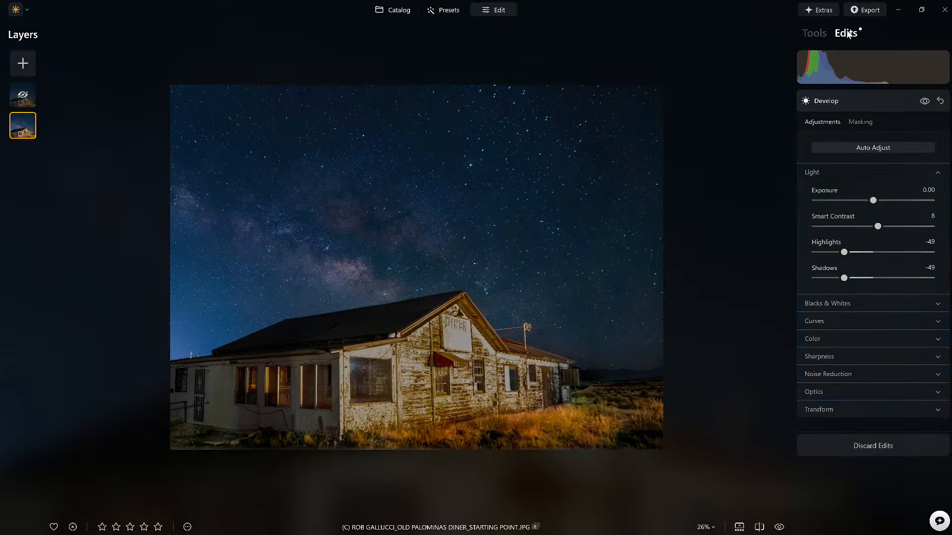
pyautogui.click(875, 446)
pyautogui.click(812, 34)
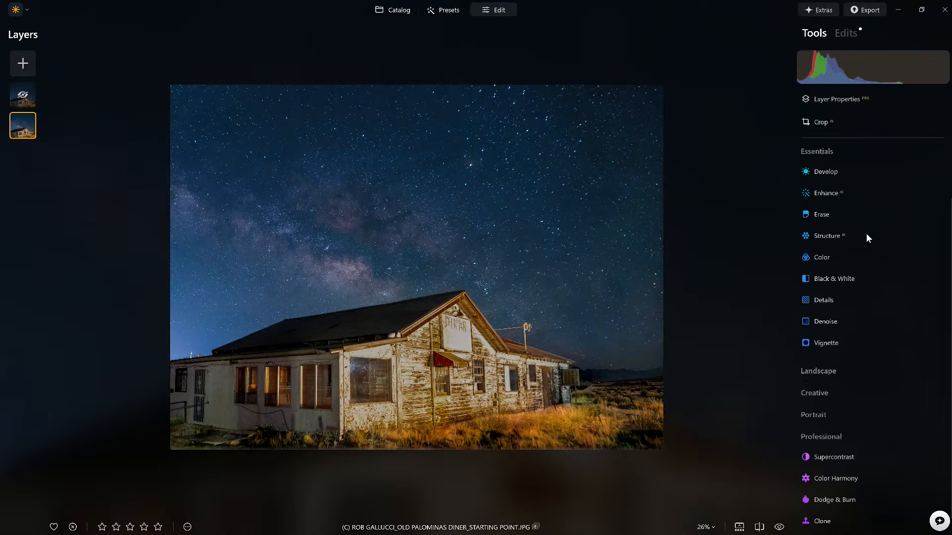
# Set Enhance AI's Accent to 4 on the base layer and check it among the applied edits.
pyautogui.click(826, 193)
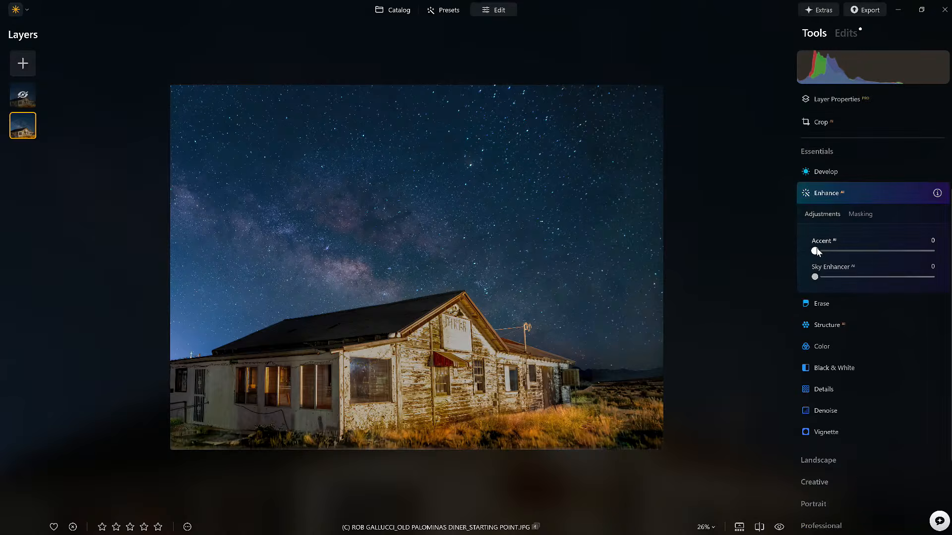
pyautogui.moveTo(815, 250); pyautogui.dragTo(822, 250)
pyautogui.click(844, 193)
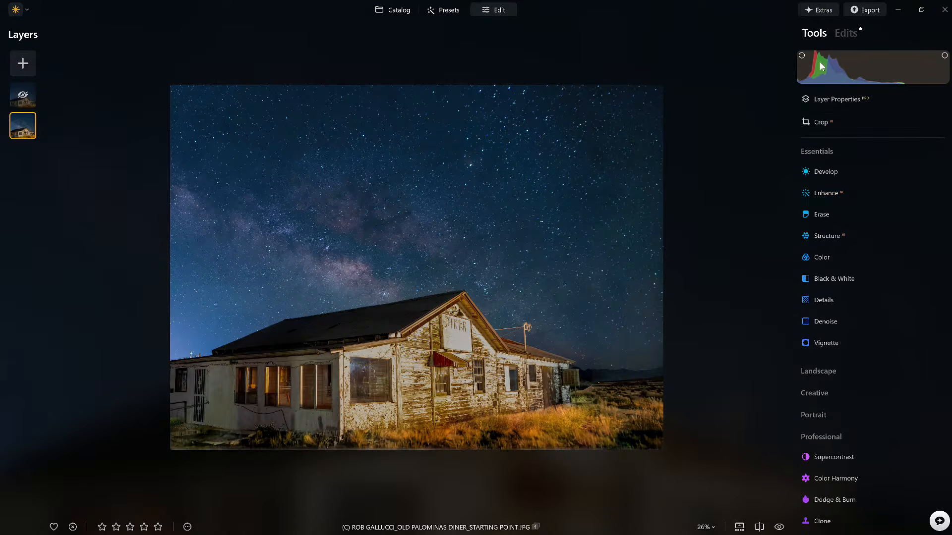
pyautogui.click(837, 34)
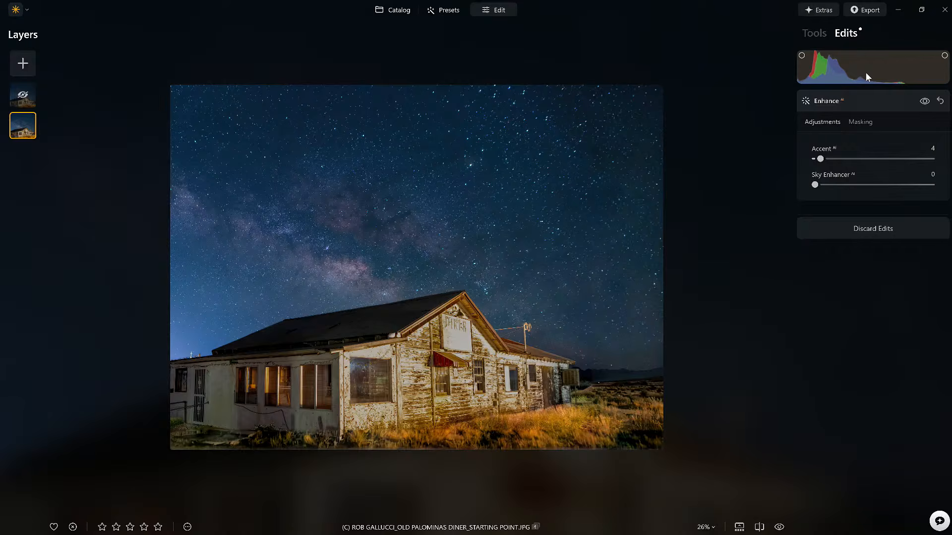
pyautogui.click(860, 96)
pyautogui.click(833, 34)
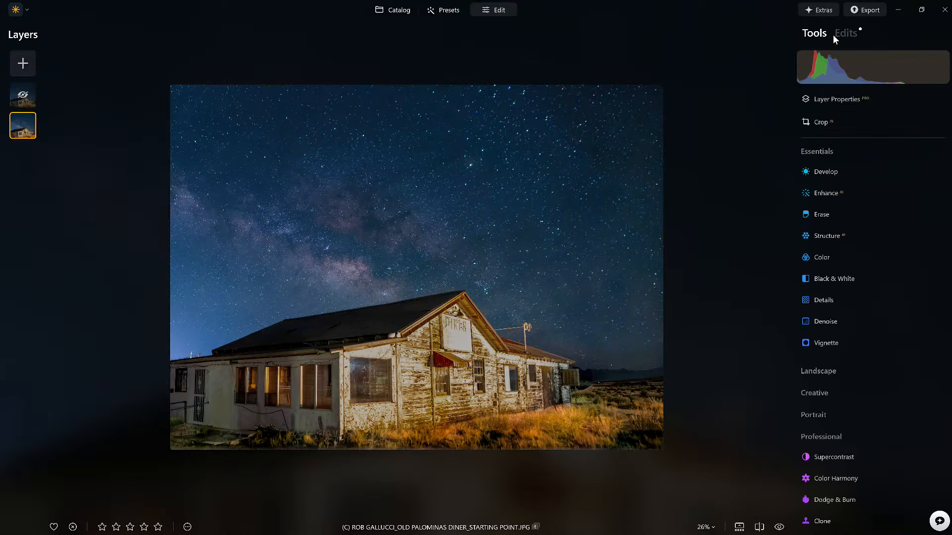
# Apply Develop's Auto Adjust to the base layer, reset Exposure to 0.00, and preview the photo with and without Develop.
pyautogui.click(834, 172)
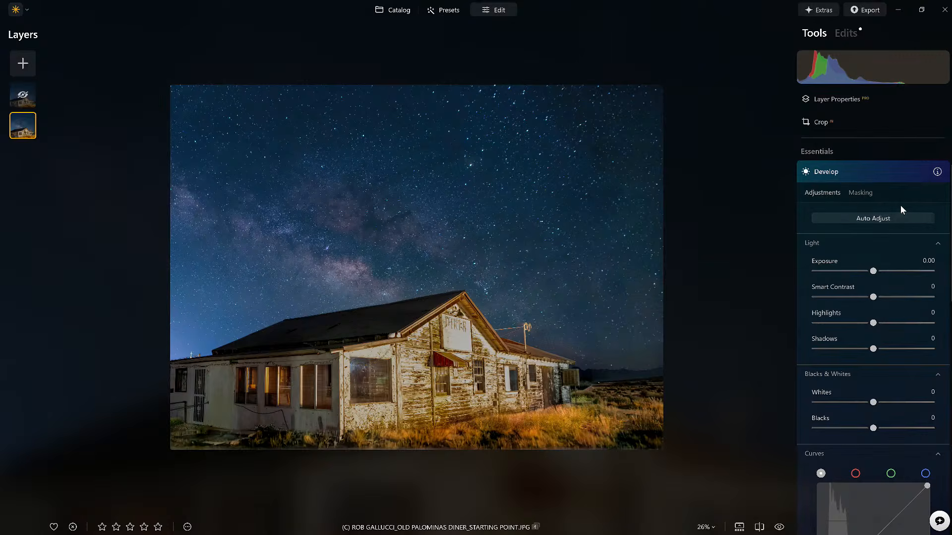
pyautogui.click(872, 218)
pyautogui.doubleClick(880, 270)
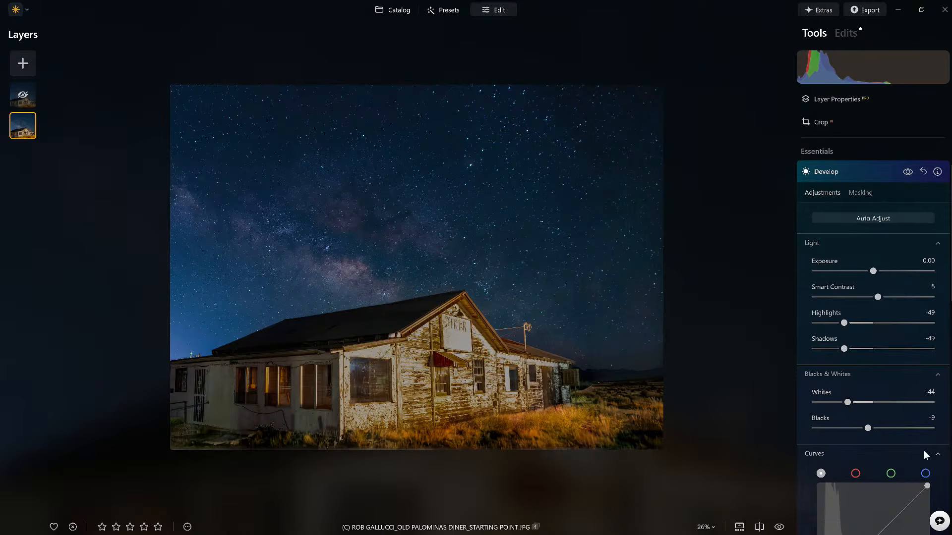
pyautogui.click(906, 173)
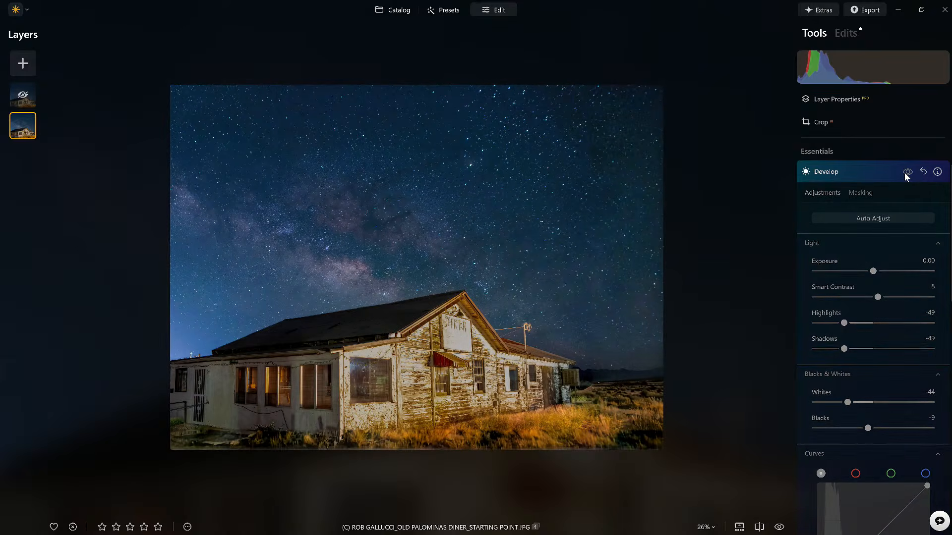
pyautogui.click(907, 173)
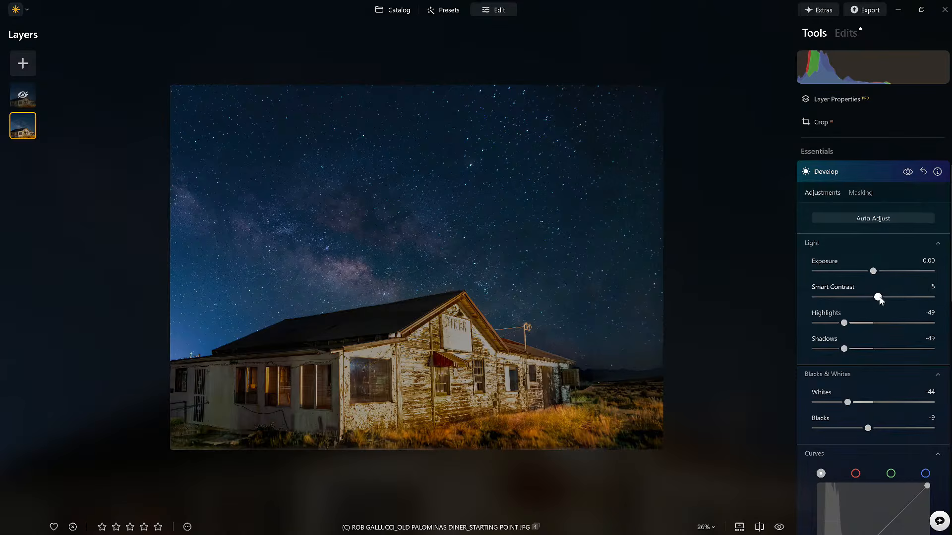
# Try Develop's Smart Contrast at 100, return it to 8, and compare the photo with the Develop adjustment off and on.
pyautogui.moveTo(879, 296); pyautogui.dragTo(943, 292)
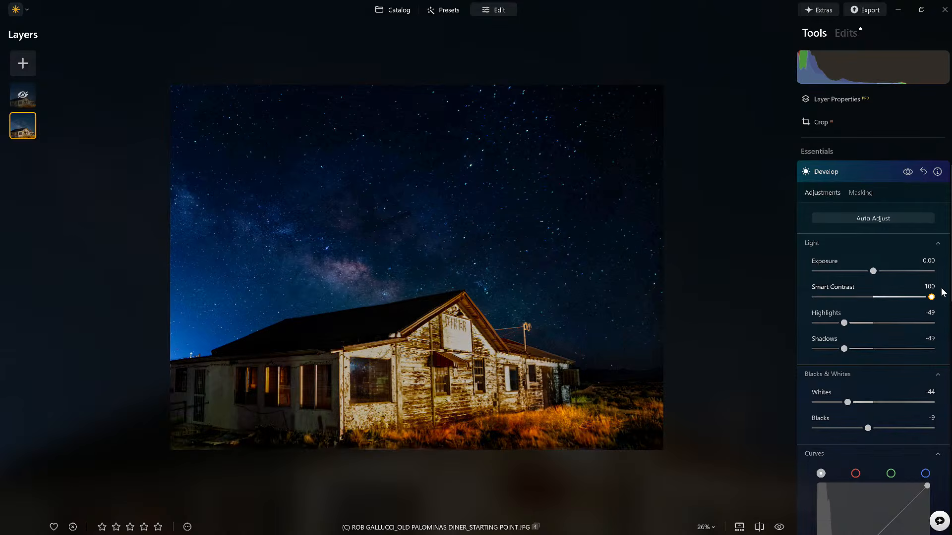
pyautogui.moveTo(917, 292); pyautogui.dragTo(879, 297)
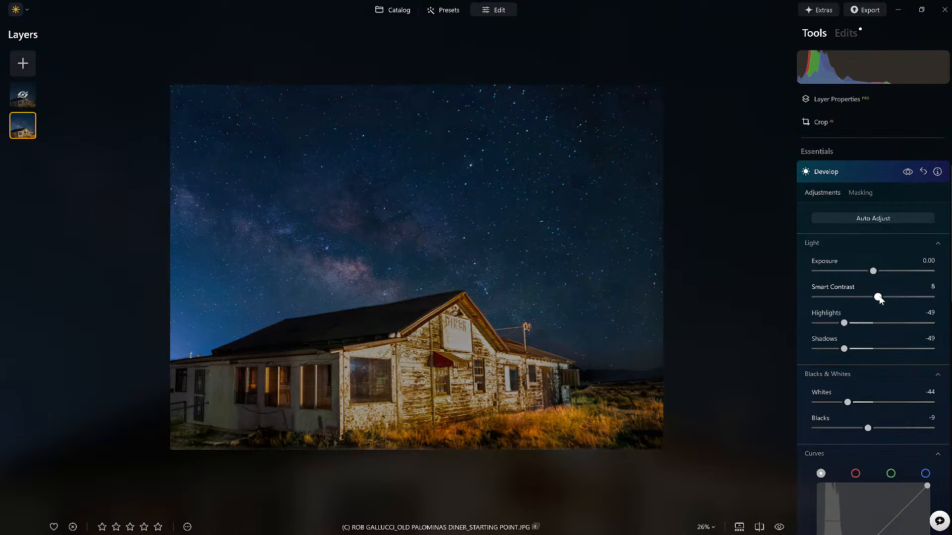
pyautogui.click(908, 173)
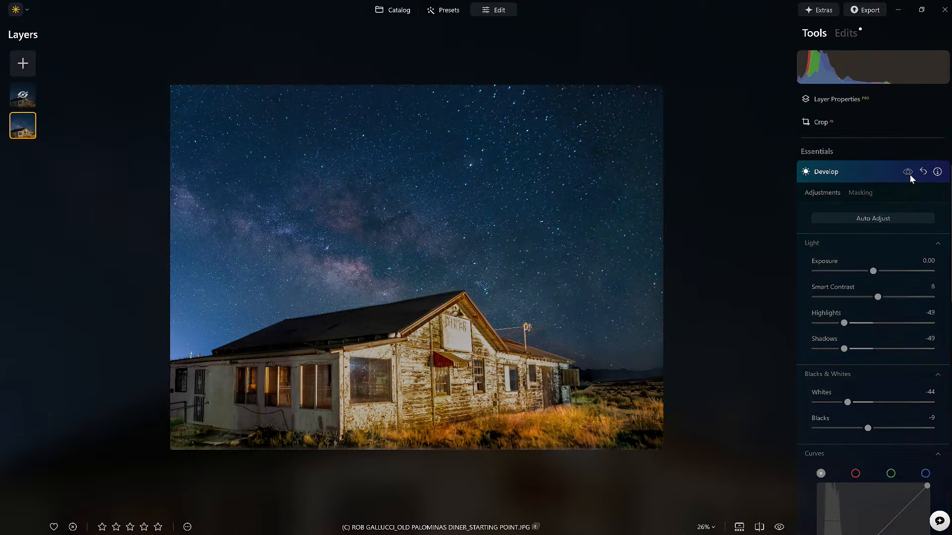
pyautogui.click(909, 174)
pyautogui.click(909, 174)
pyautogui.click(909, 174)
pyautogui.click(883, 173)
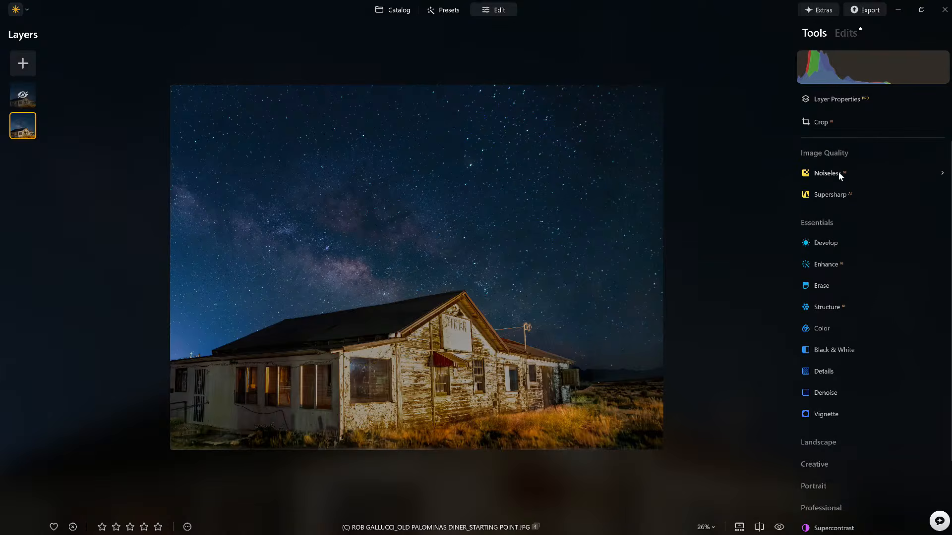
# Apply Noiseless AI at the High setting and compare the stars close up with and without the noise reduction.
pyautogui.click(826, 172)
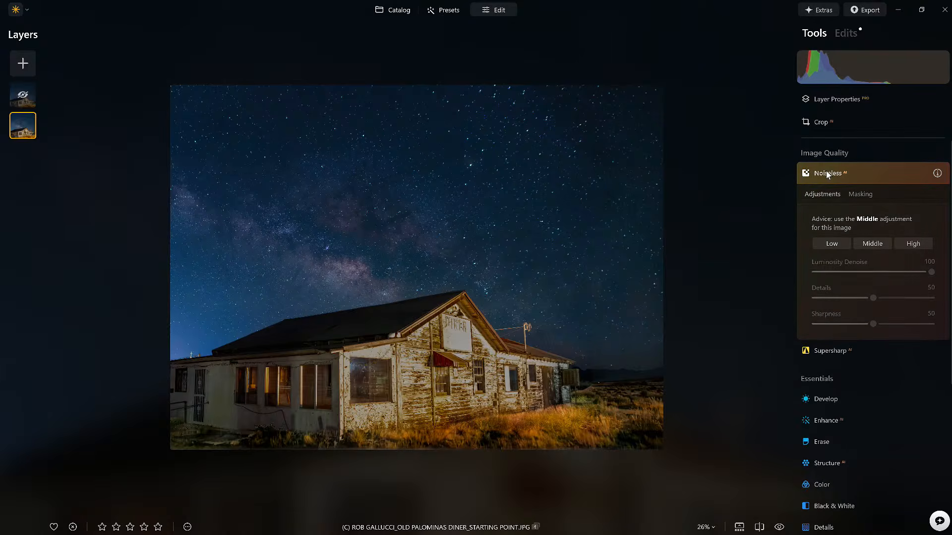
pyautogui.click(922, 245)
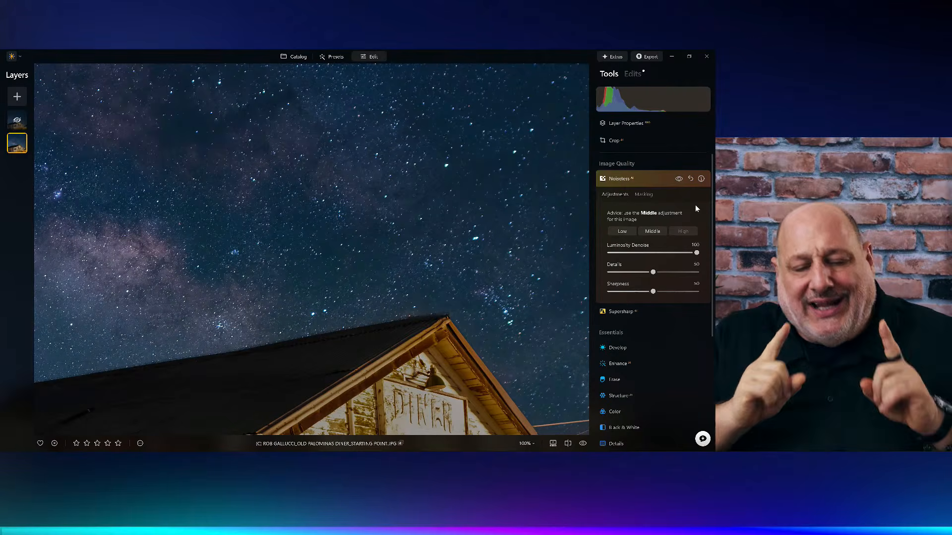
pyautogui.scroll(5, 468, 215)
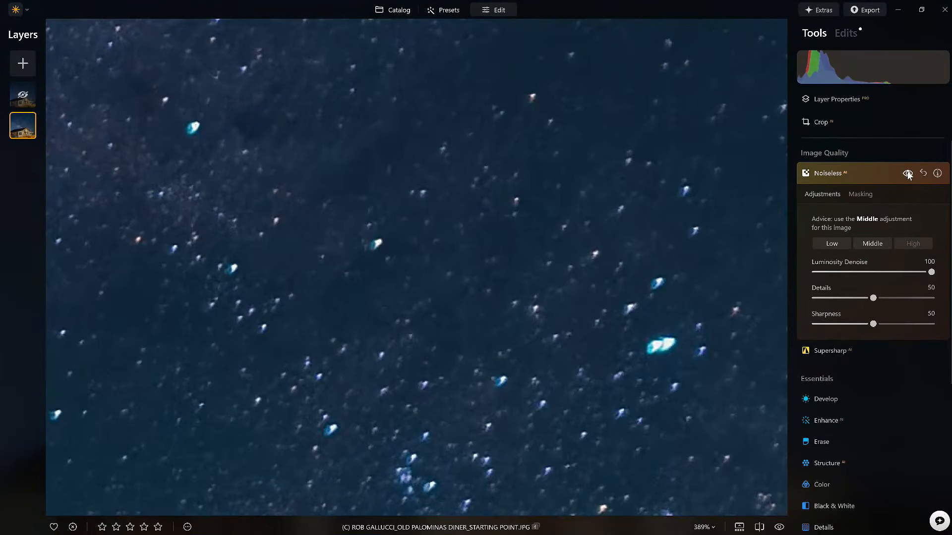
pyautogui.click(907, 173)
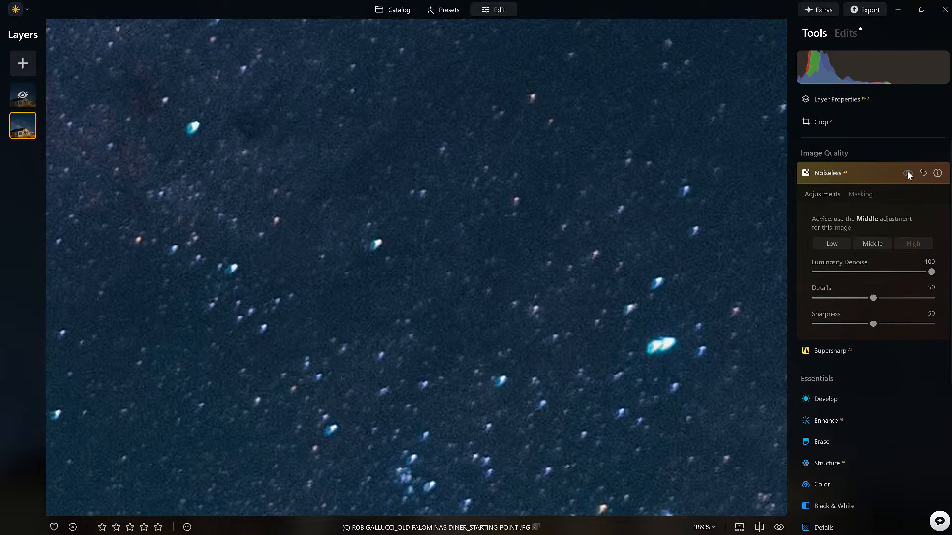
pyautogui.click(908, 173)
pyautogui.scroll(3, 677, 236)
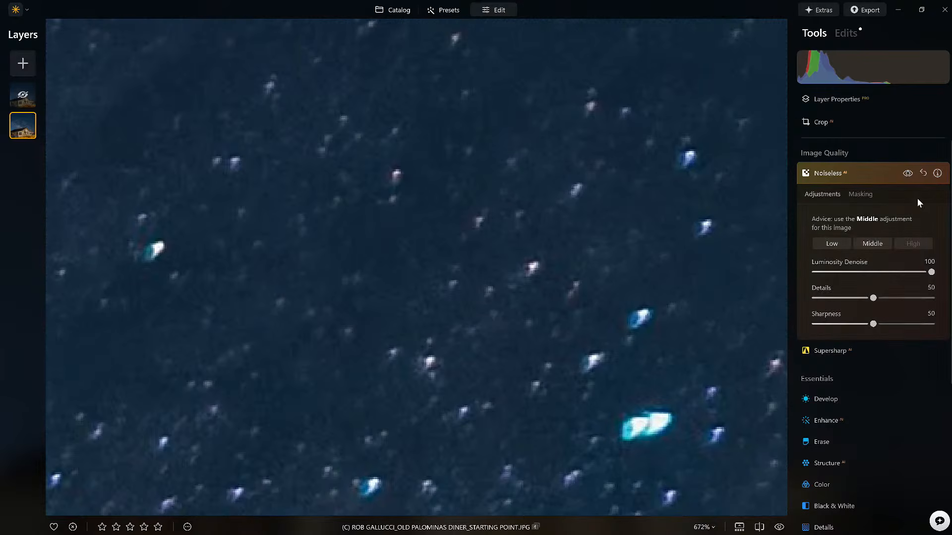
pyautogui.click(909, 173)
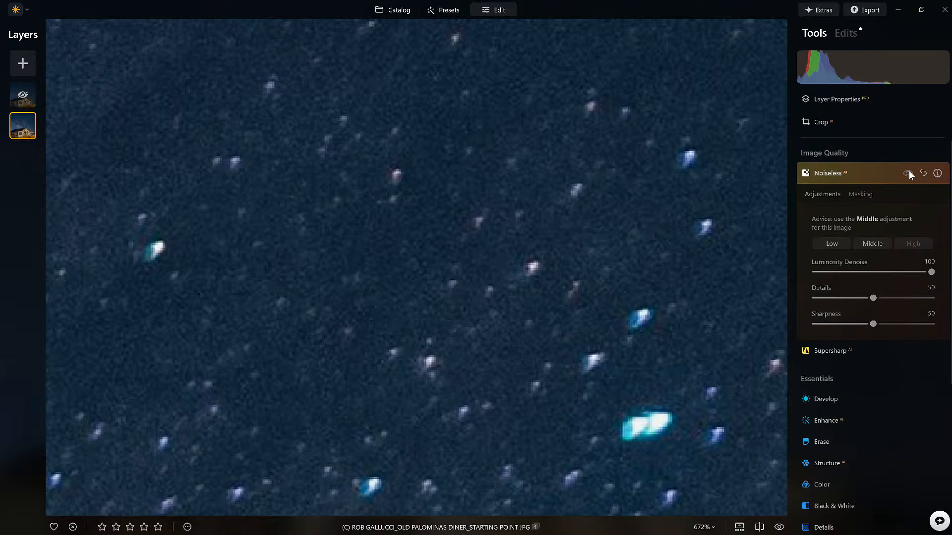
pyautogui.click(909, 173)
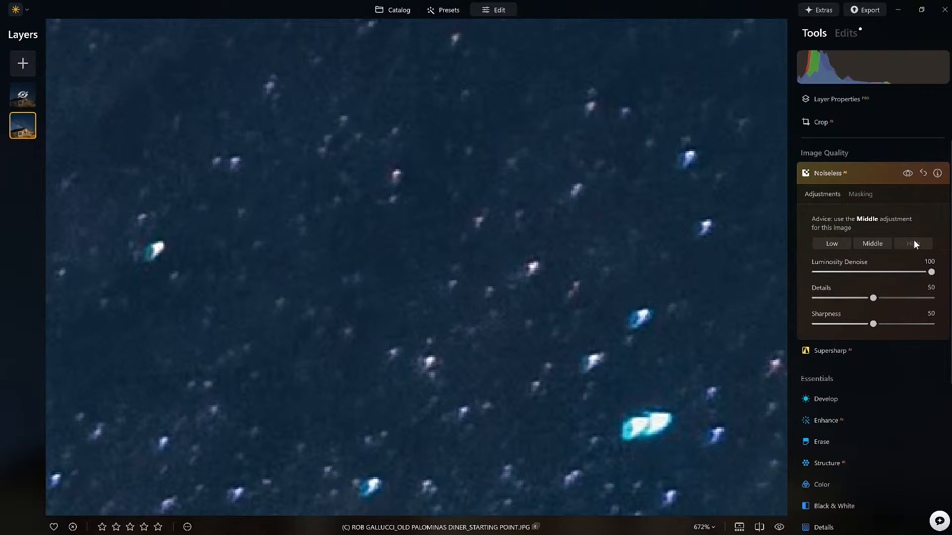
# Try Noiseless AI at the Middle setting, and return it to High.
pyautogui.click(882, 243)
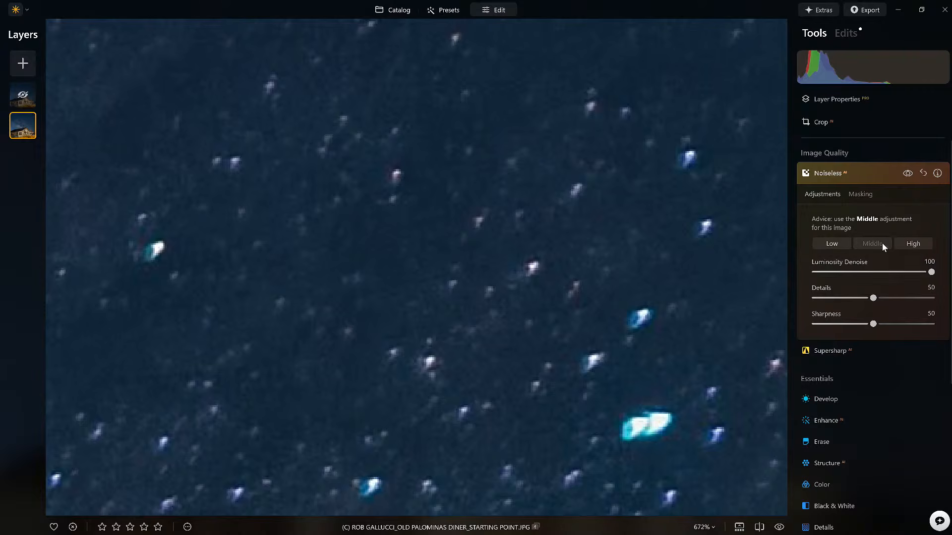
pyautogui.click(925, 245)
pyautogui.click(870, 171)
# Compare the whole photo before and after all the edits.
pyautogui.click(437, 173)
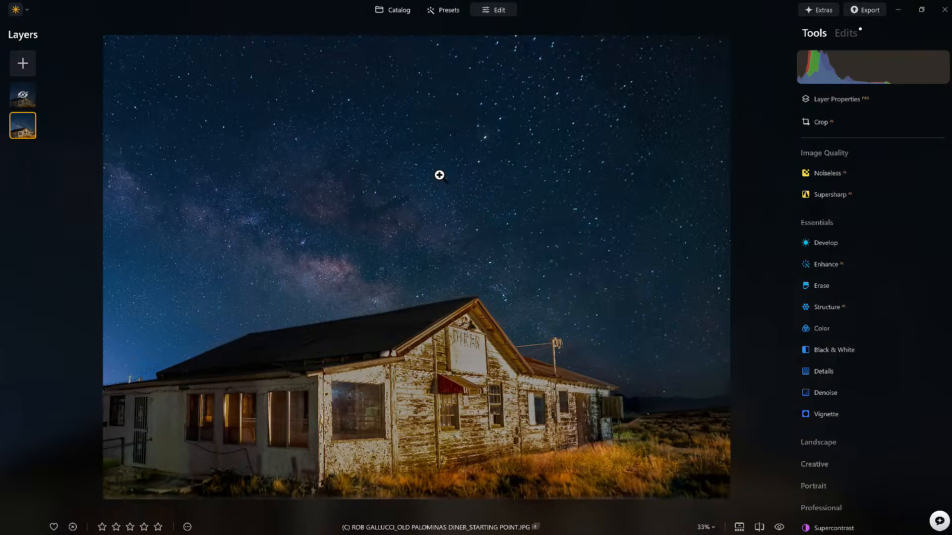
pyautogui.click(779, 527)
pyautogui.click(779, 527)
# Set Supercontrast's Highlights Contrast to 78 and Highlights Balance to -64 on the base layer.
pyautogui.click(812, 227)
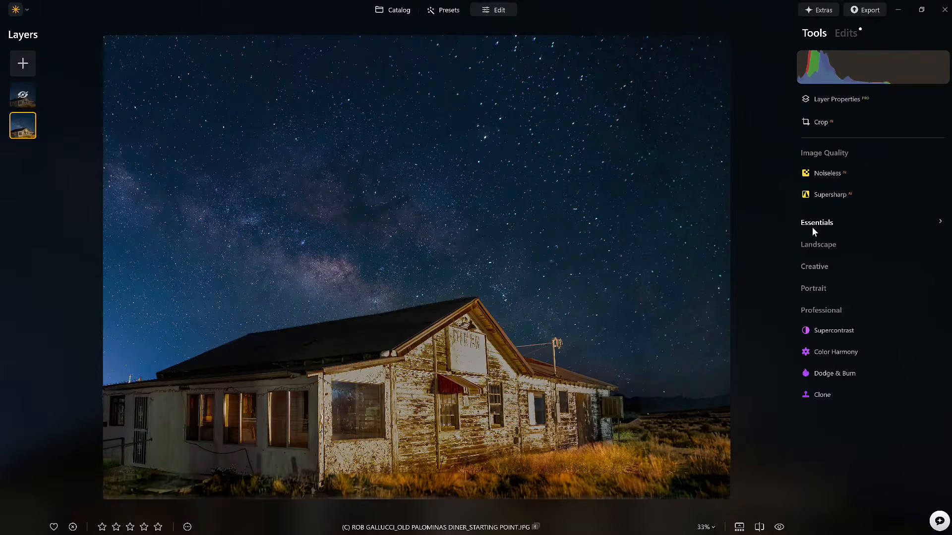
pyautogui.click(834, 330)
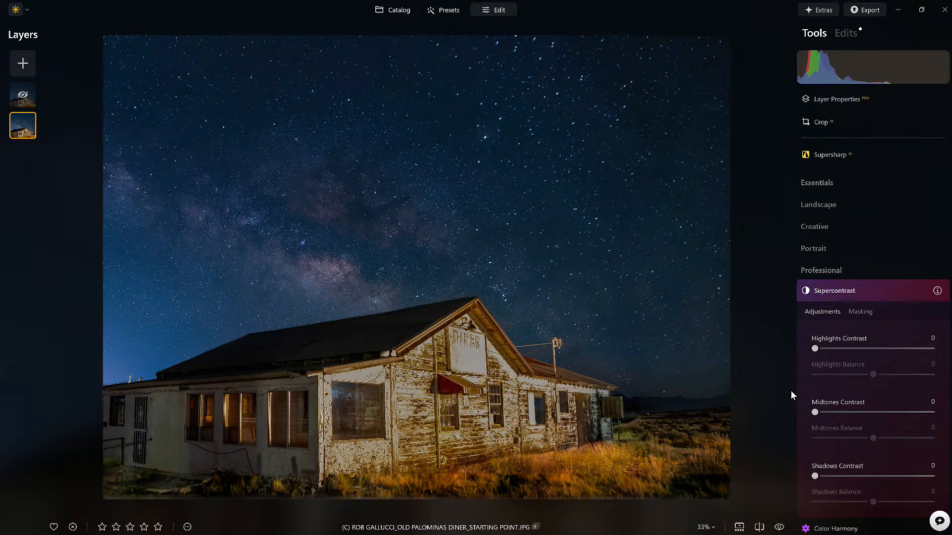
pyautogui.moveTo(818, 348); pyautogui.dragTo(896, 374)
pyautogui.moveTo(721, 371); pyautogui.dragTo(835, 385)
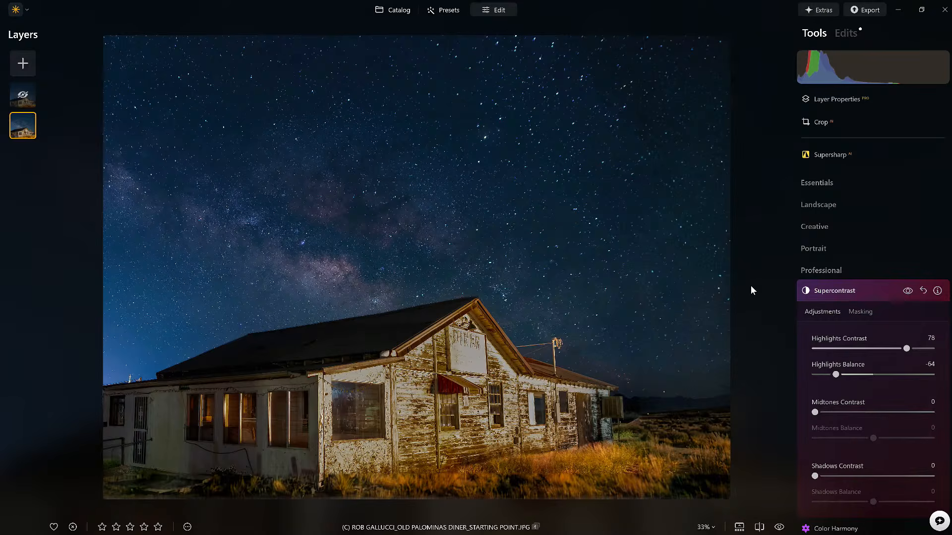
# Limit Supercontrast to the building and foreground with Mask AI's Architecture and Natural Ground selections.
pyautogui.click(857, 311)
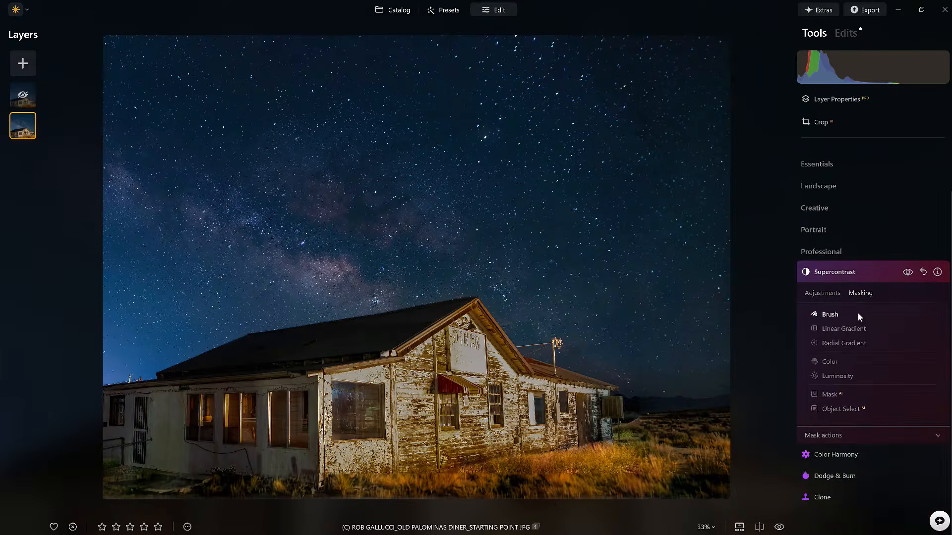
pyautogui.click(830, 394)
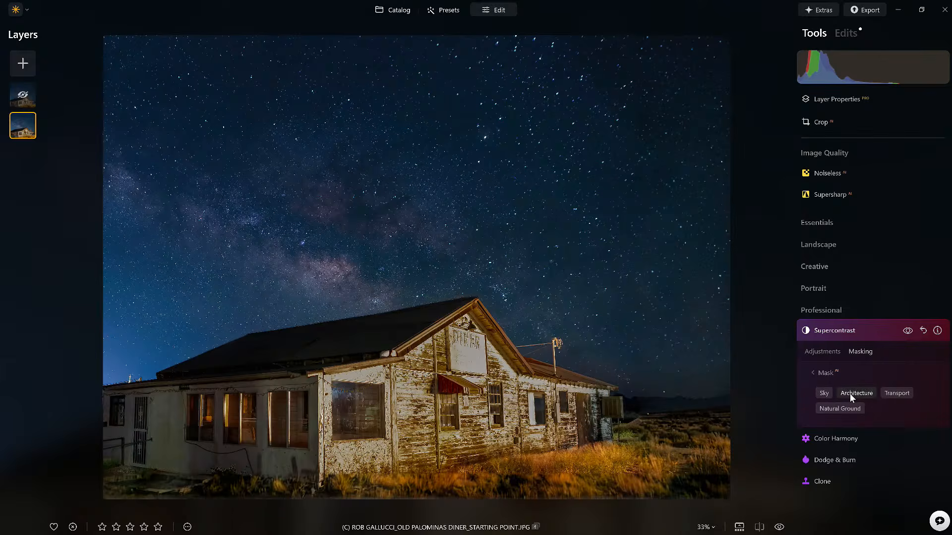
pyautogui.click(849, 394)
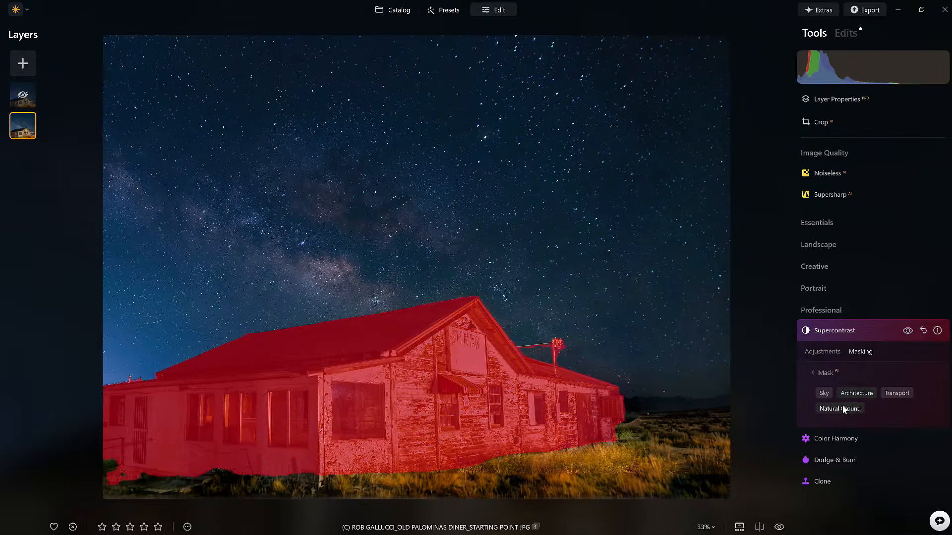
pyautogui.click(843, 409)
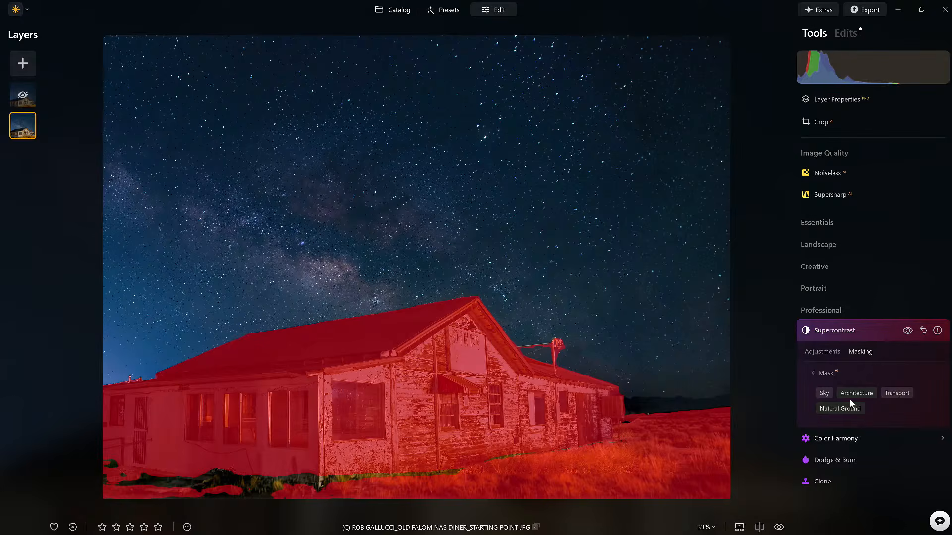
# Brush the uncovered ground along the base of the building into the Supercontrast mask at size 100.
pyautogui.click(824, 372)
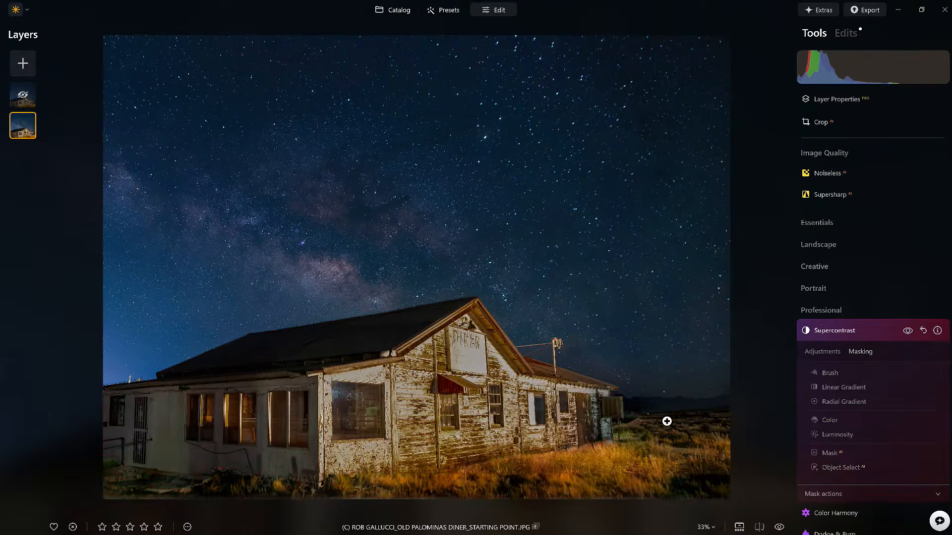
pyautogui.click(832, 373)
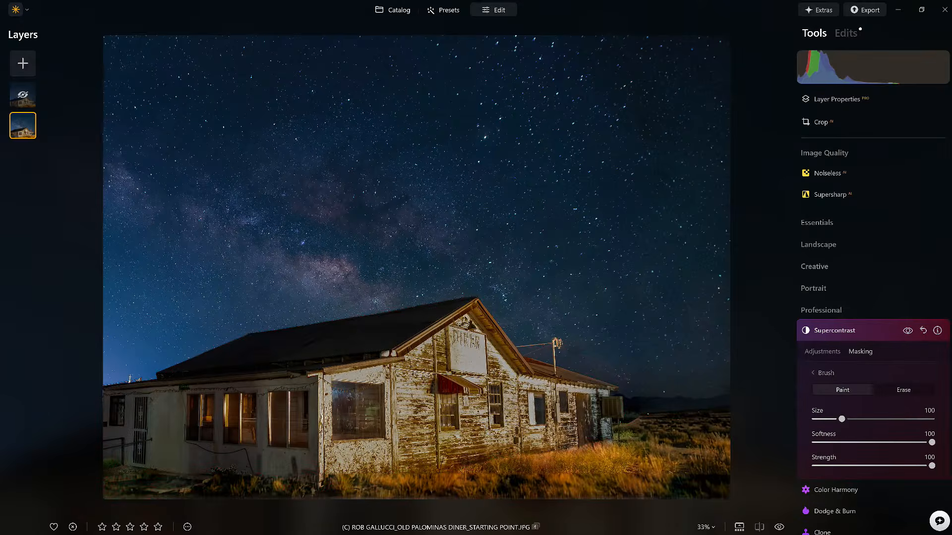
pyautogui.moveTo(267, 462)
pyautogui.mouseDown()
pyautogui.moveTo(67, 459)
pyautogui.moveTo(84, 443)
pyautogui.moveTo(130, 460)
pyautogui.moveTo(95, 463)
pyautogui.moveTo(471, 491)
pyautogui.moveTo(636, 443)
pyautogui.mouseUp()
pyautogui.click(821, 373)
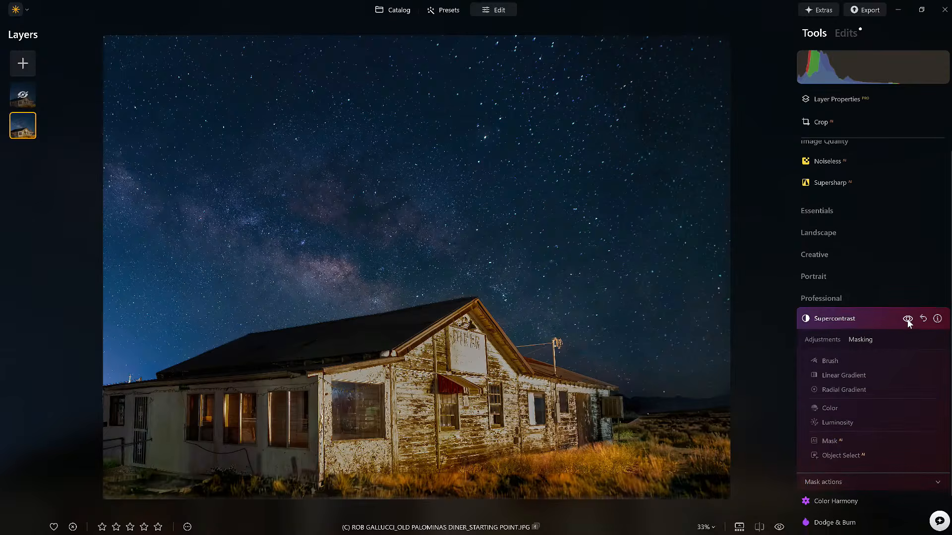
# Compare the photo with and without the masked Supercontrast effect.
pyautogui.click(907, 320)
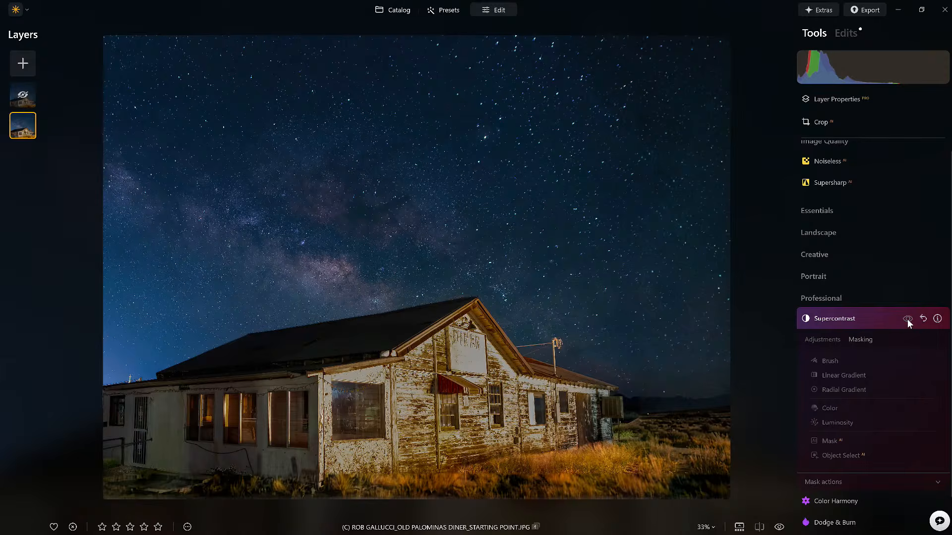
pyautogui.click(824, 339)
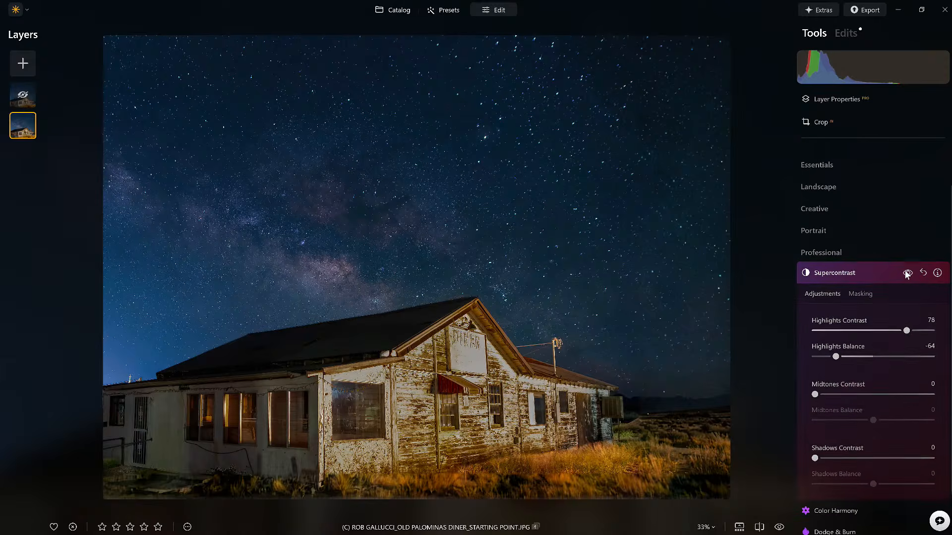
pyautogui.click(907, 272)
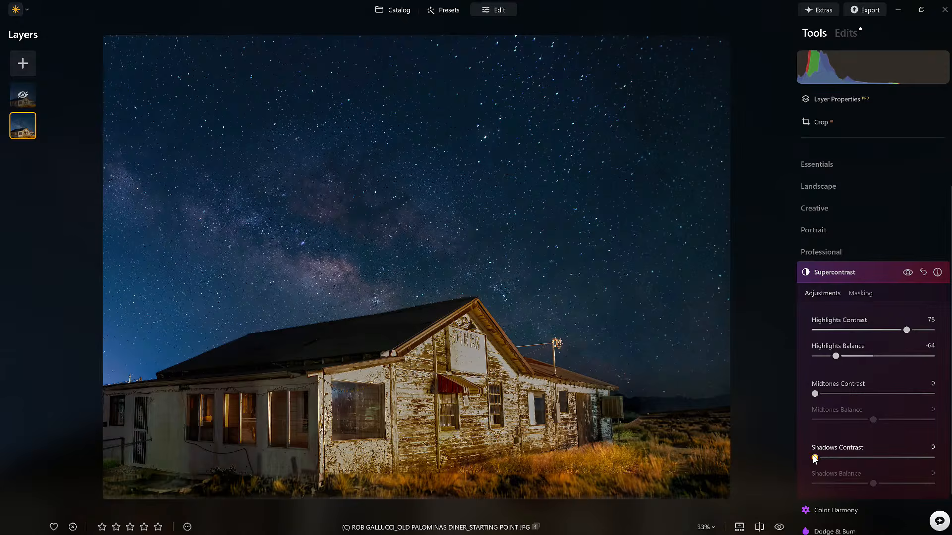
# Set Supercontrast's Shadows Contrast to 14 and lower its Shadows Balance, then close the tool.
pyautogui.moveTo(815, 459)
pyautogui.mouseDown()
pyautogui.moveTo(931, 457)
pyautogui.moveTo(804, 438)
pyautogui.moveTo(920, 457)
pyautogui.moveTo(831, 459)
pyautogui.mouseUp()
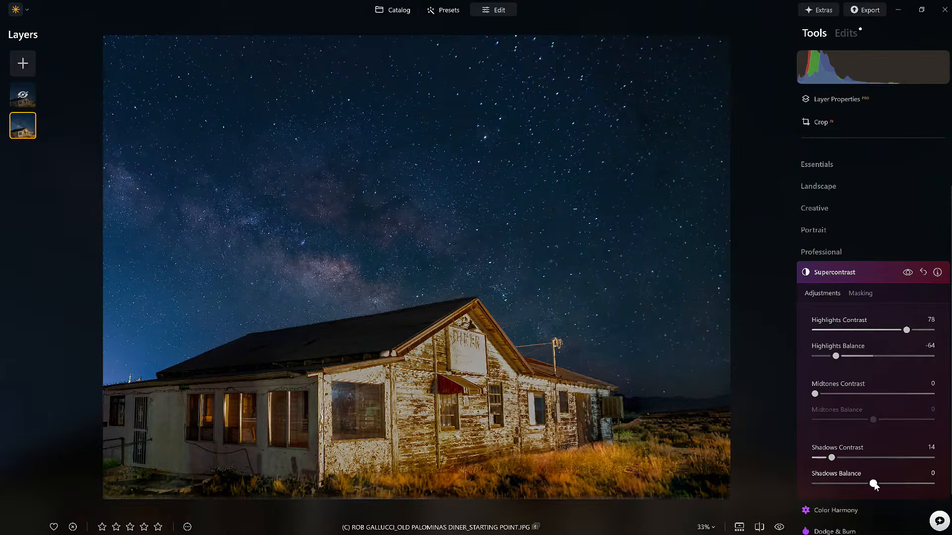
pyautogui.moveTo(873, 483); pyautogui.dragTo(838, 484)
pyautogui.click(850, 484)
pyautogui.click(863, 278)
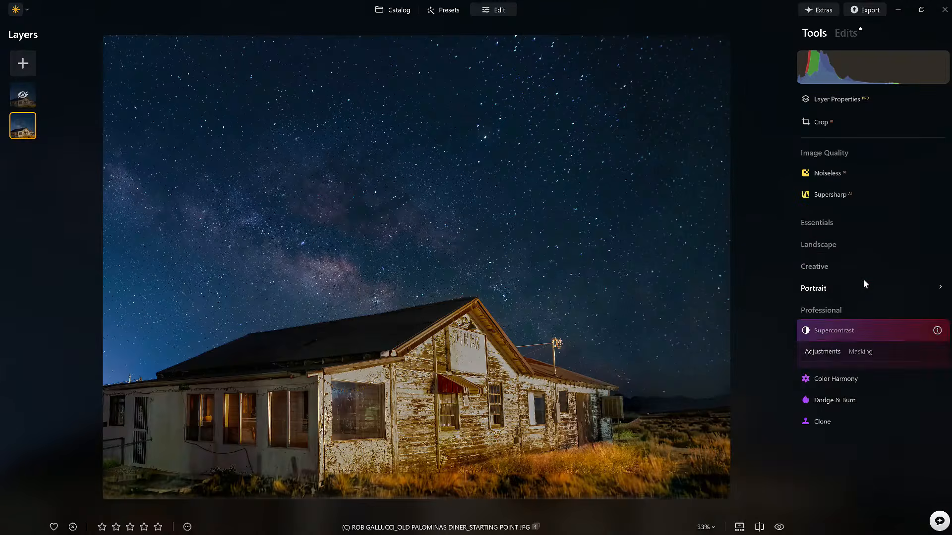
# Start a Develop adjustment on the base layer and turn on the histogram's clipping warnings.
pyautogui.click(829, 224)
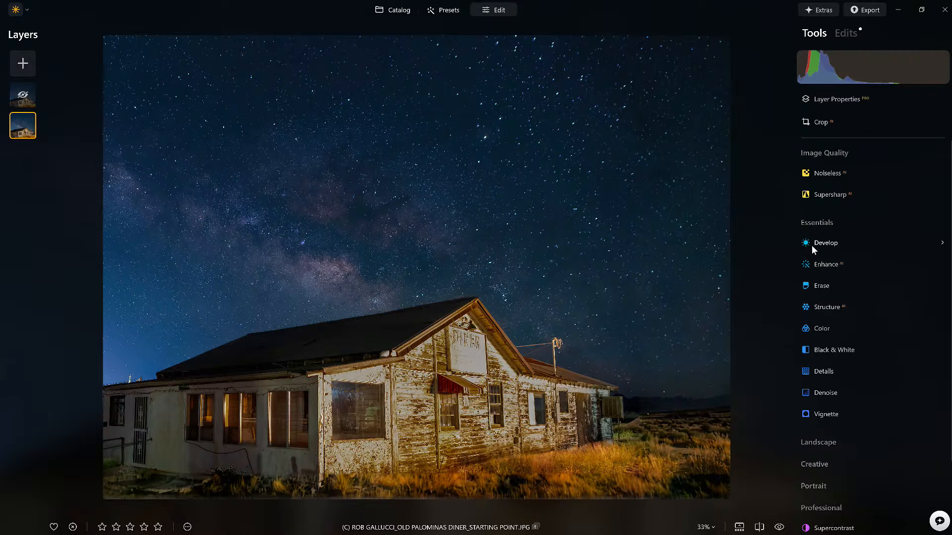
pyautogui.click(826, 243)
pyautogui.scroll(-2, 854, 436)
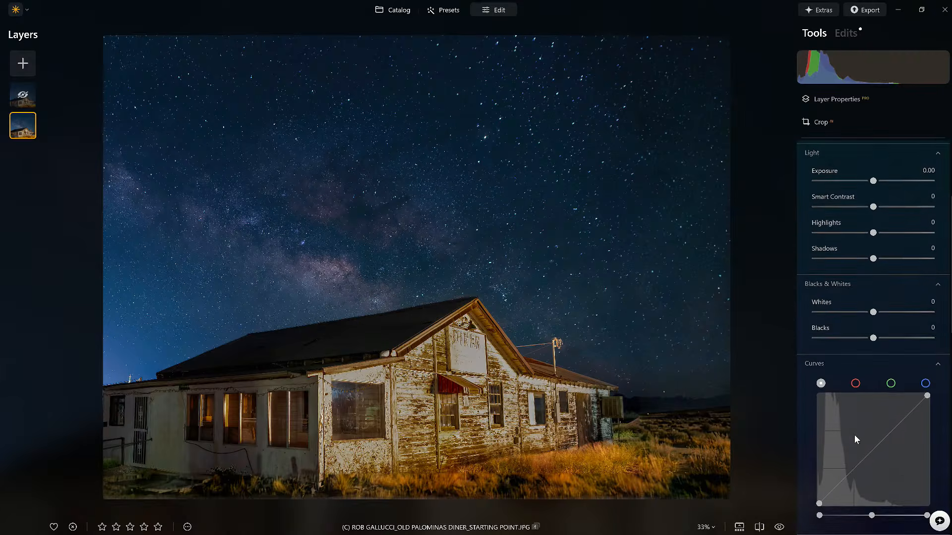
pyautogui.scroll(-1, 855, 435)
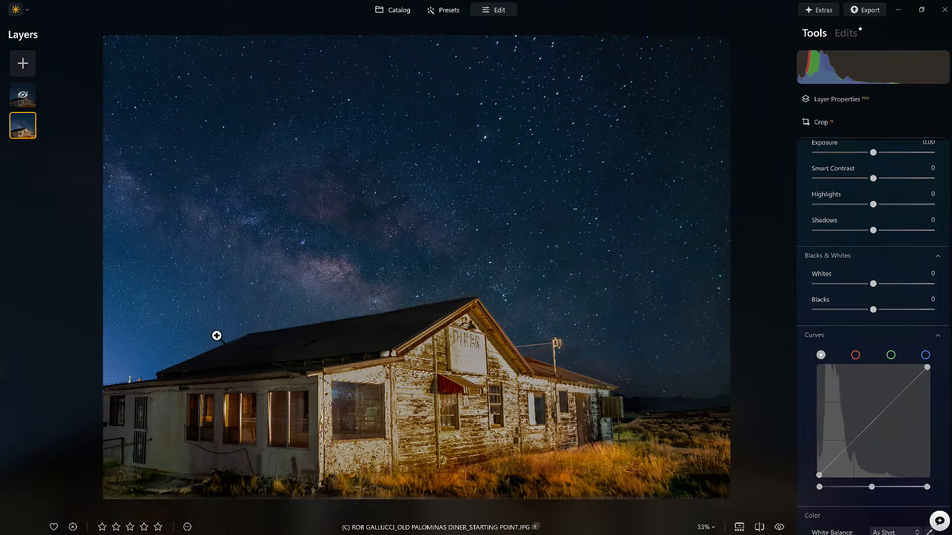
pyautogui.scroll(5, 881, 207)
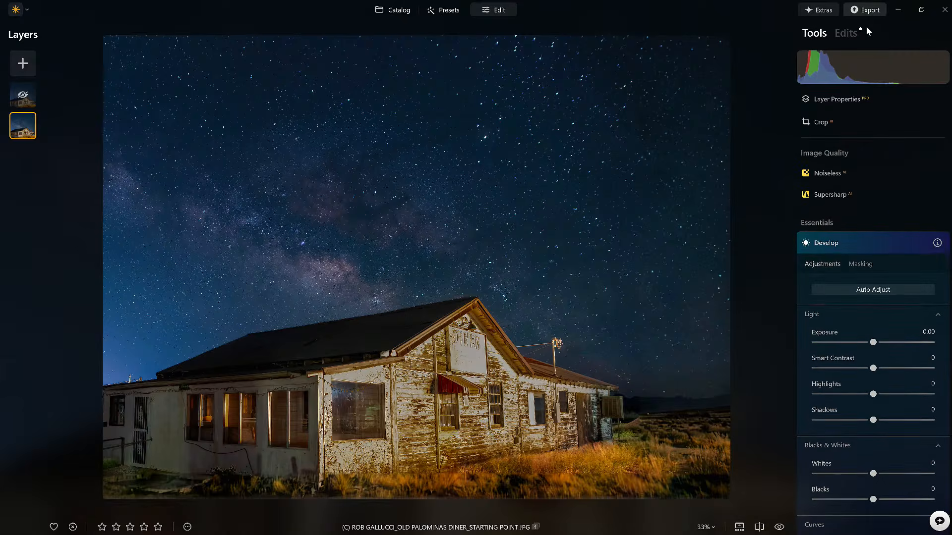
pyautogui.click(801, 56)
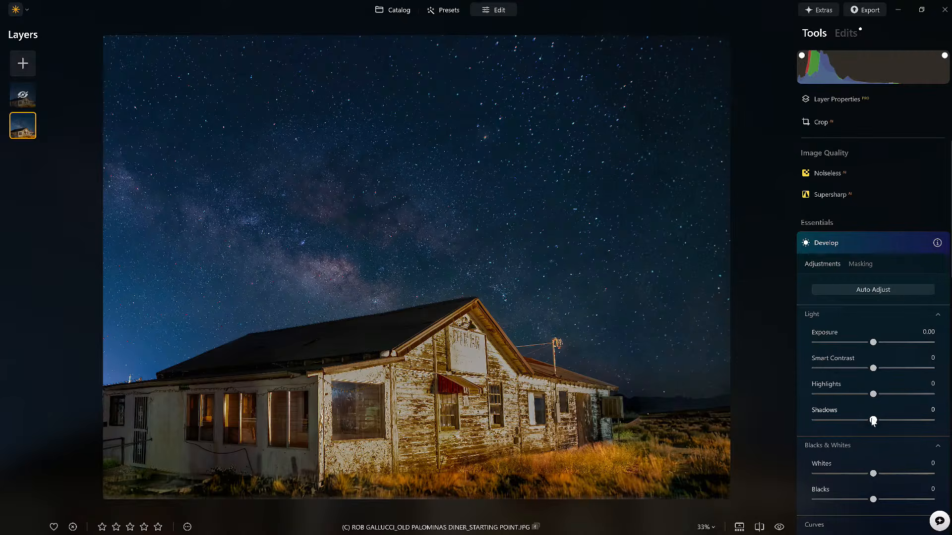
# Test Develop's Shadows at both extremes, settle on 13, and close the adjustment.
pyautogui.moveTo(873, 421); pyautogui.dragTo(817, 420)
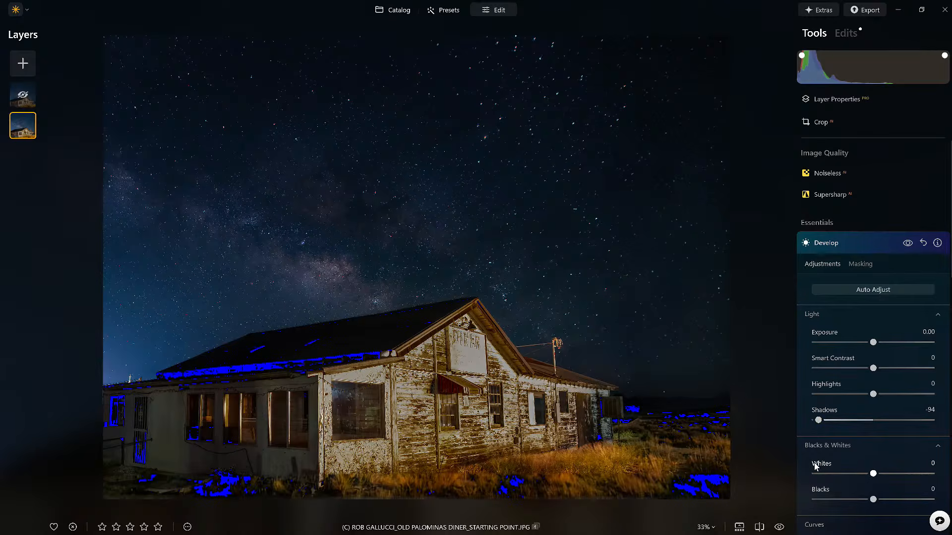
pyautogui.moveTo(822, 420); pyautogui.dragTo(932, 420)
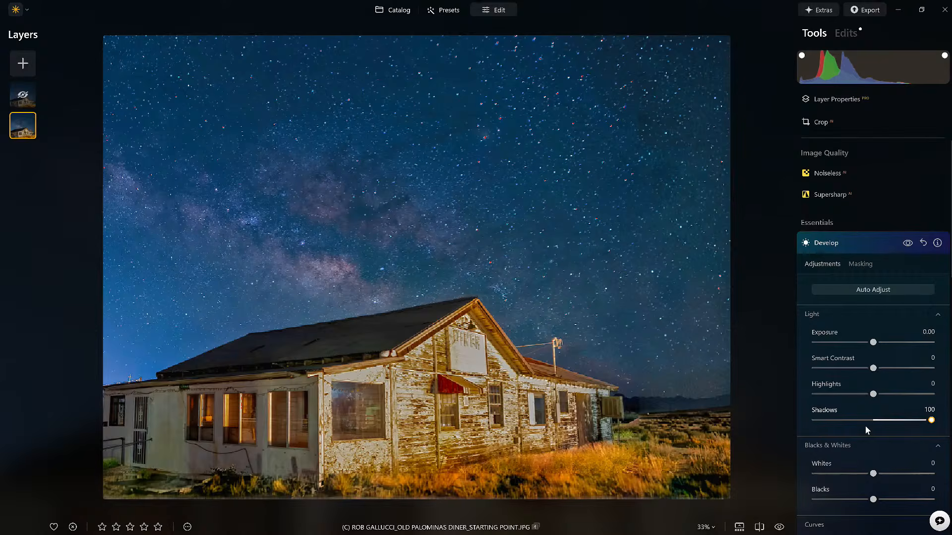
pyautogui.moveTo(864, 426); pyautogui.dragTo(910, 429)
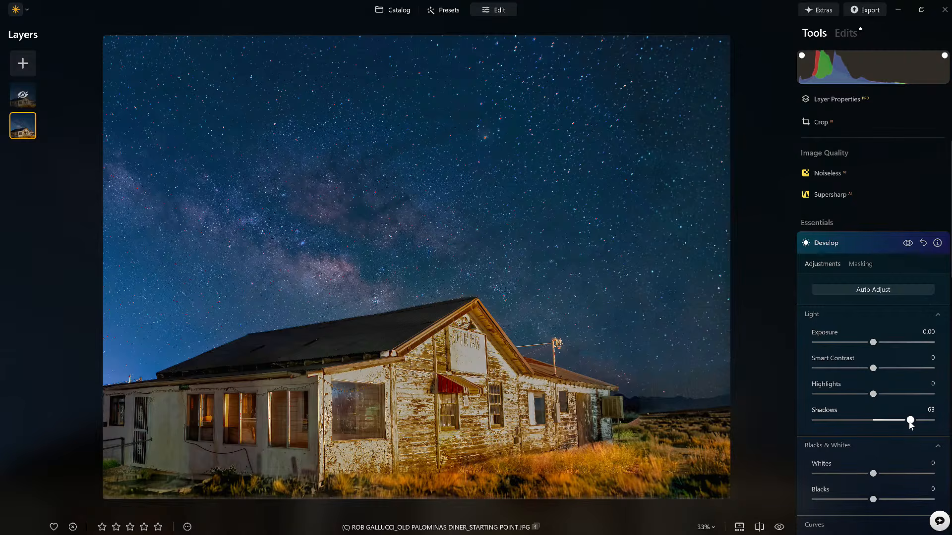
pyautogui.moveTo(911, 424); pyautogui.dragTo(880, 425)
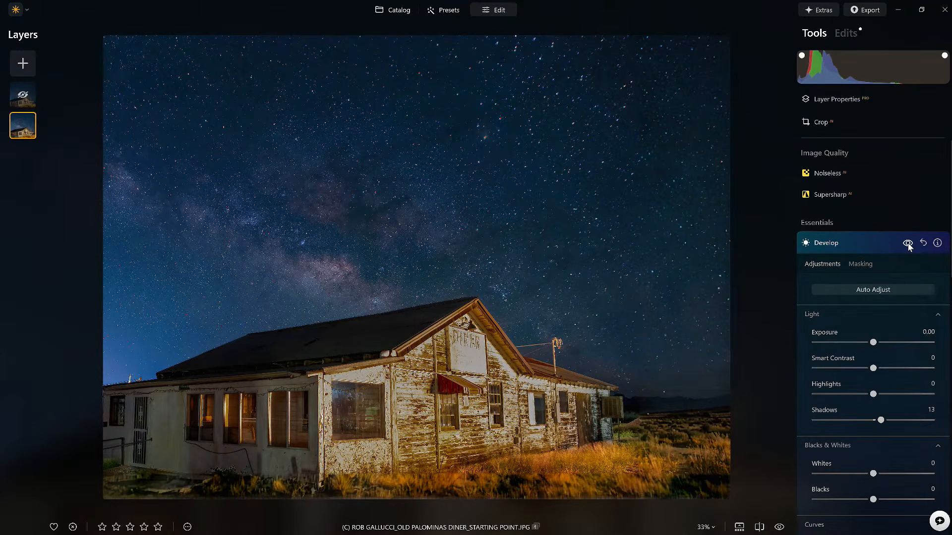
pyautogui.scroll(-5, 908, 245)
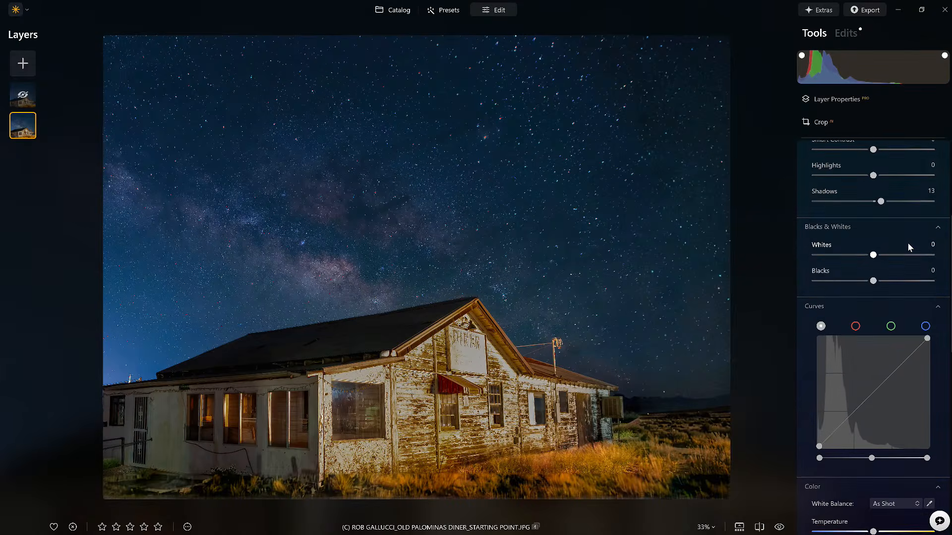
pyautogui.scroll(5, 908, 246)
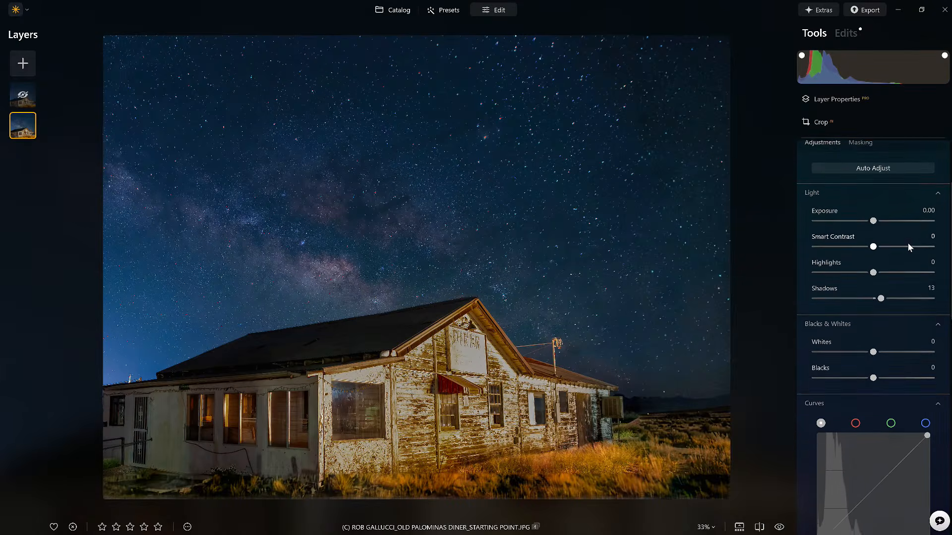
pyautogui.scroll(2, 845, 150)
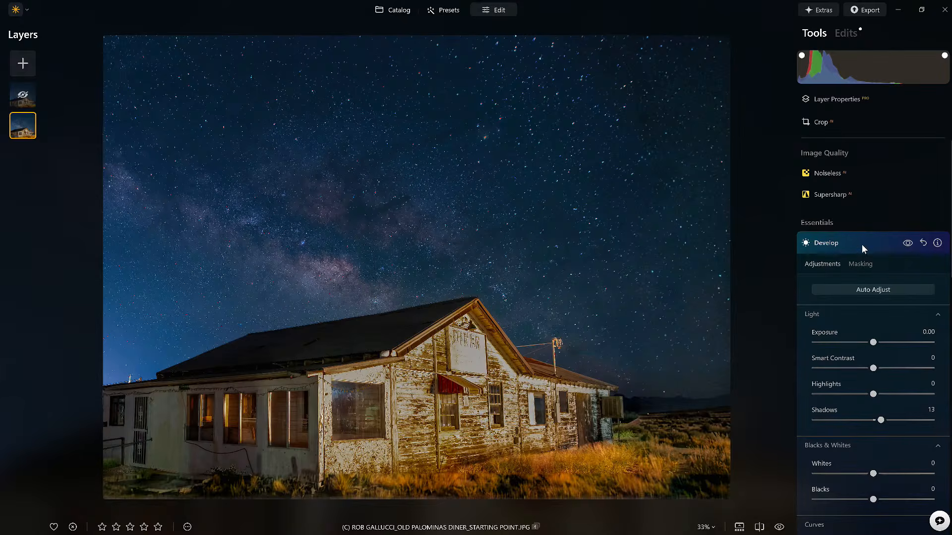
pyautogui.click(861, 241)
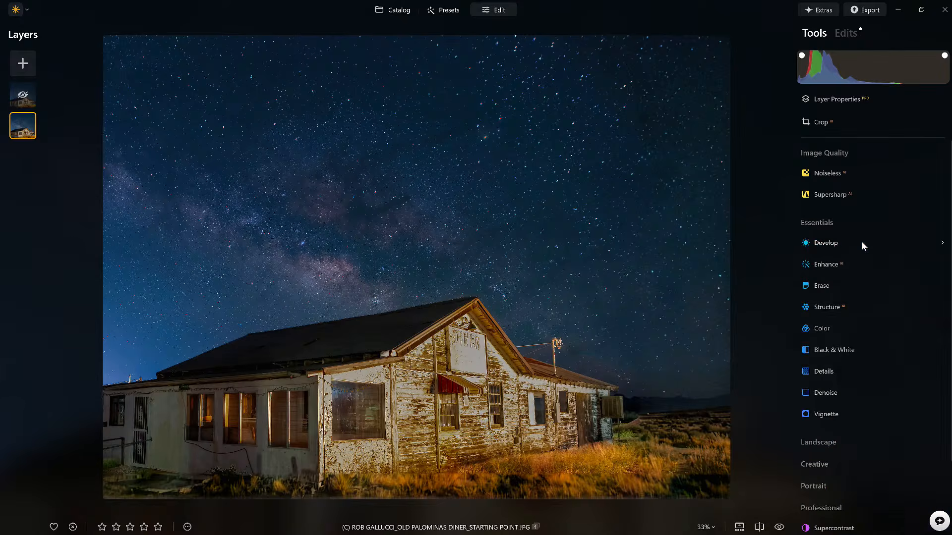
# In a new Develop adjustment, brighten the curve's midtones and move its black point slightly inward.
pyautogui.click(861, 240)
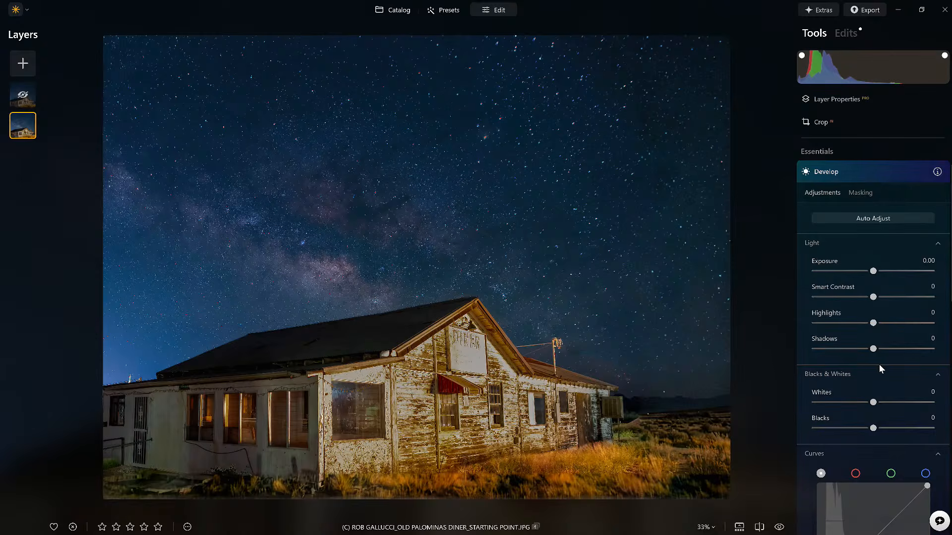
pyautogui.scroll(-3, 880, 367)
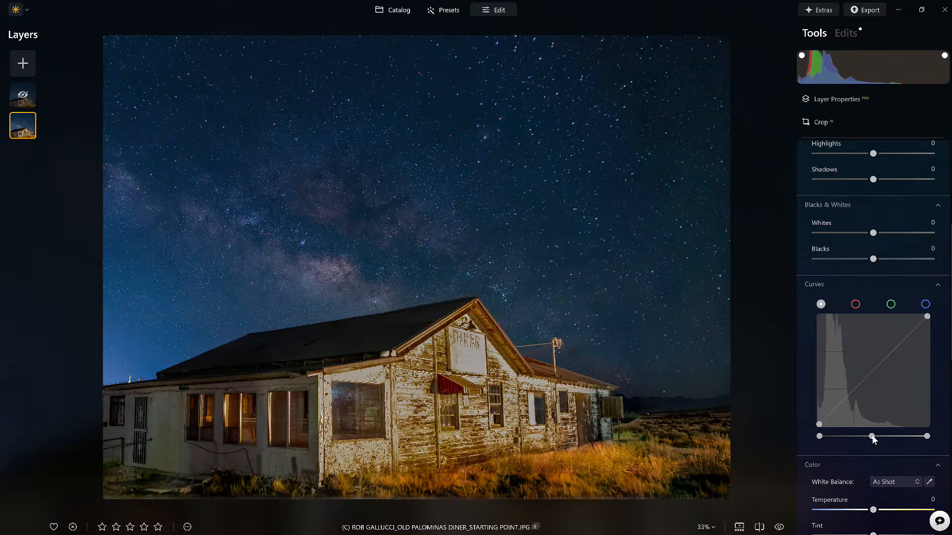
pyautogui.moveTo(882, 435)
pyautogui.mouseDown()
pyautogui.moveTo(912, 436)
pyautogui.moveTo(848, 438)
pyautogui.moveTo(863, 438)
pyautogui.mouseUp()
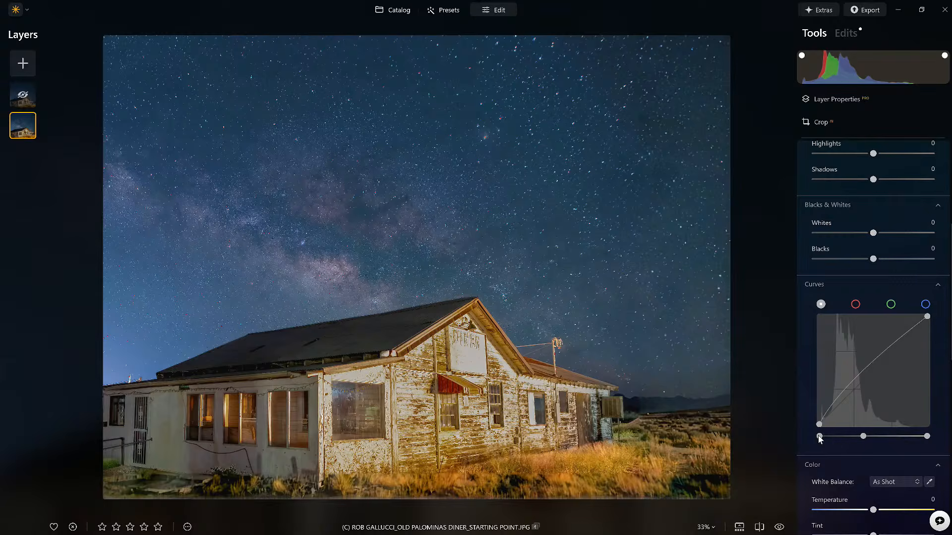
pyautogui.moveTo(820, 439)
pyautogui.mouseDown()
pyautogui.moveTo(809, 437)
pyautogui.moveTo(819, 439)
pyautogui.mouseUp()
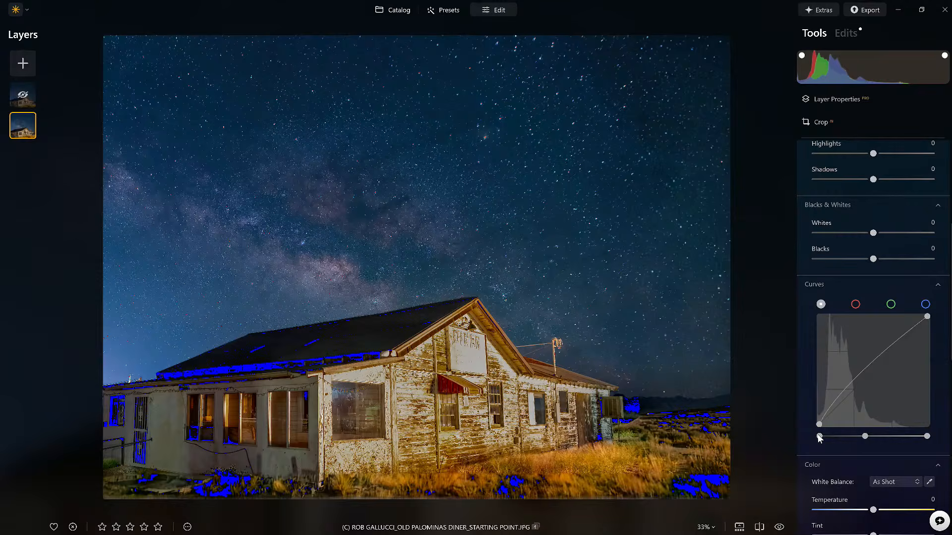
pyautogui.doubleClick(819, 439)
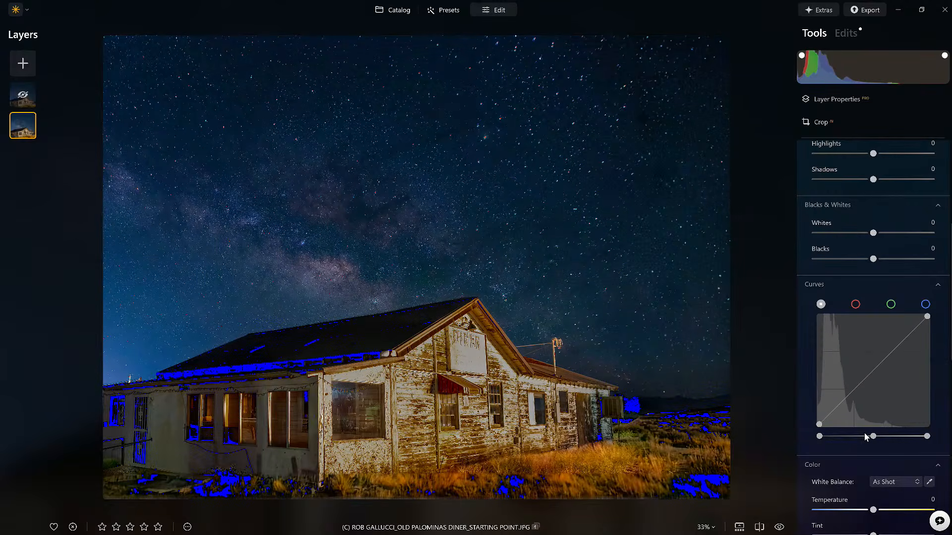
pyautogui.moveTo(872, 439); pyautogui.dragTo(871, 441)
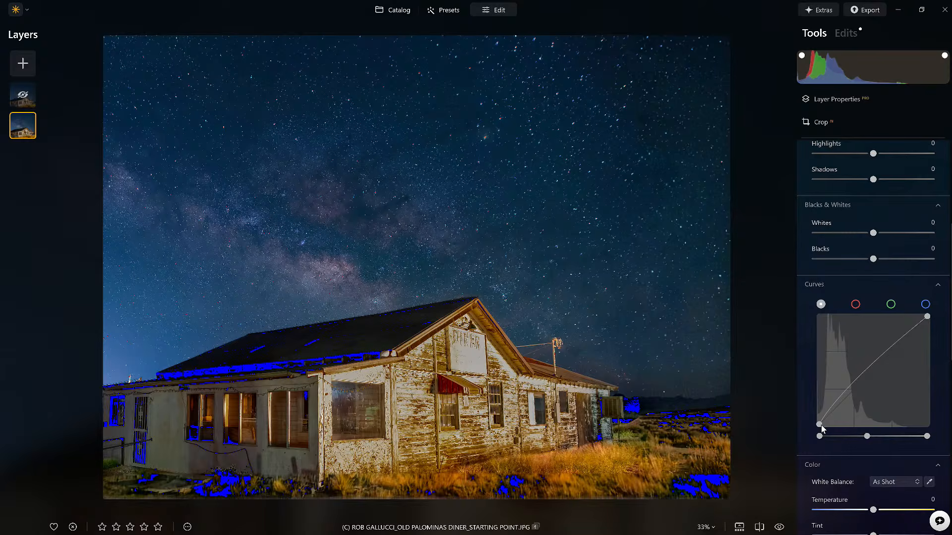
pyautogui.moveTo(820, 427); pyautogui.dragTo(822, 427)
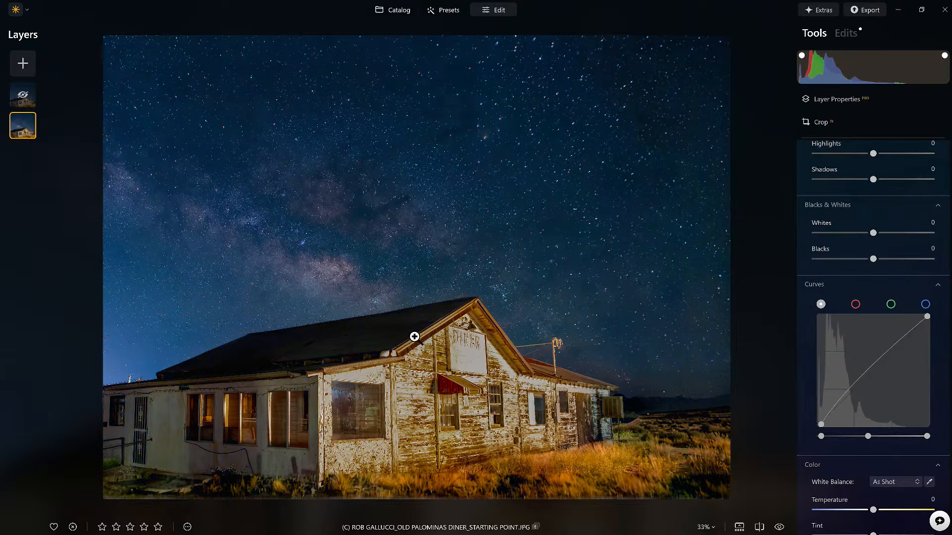
pyautogui.moveTo(868, 436); pyautogui.dragTo(864, 439)
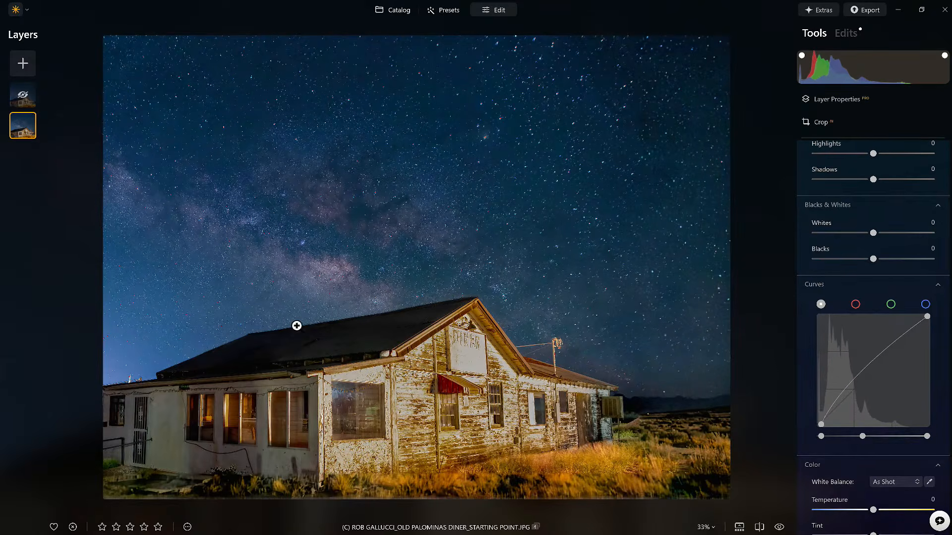
# Limit the Develop curve adjustment to the diner's main roof with an Object Select AI mask.
pyautogui.scroll(5, 298, 325)
pyautogui.scroll(5, 294, 323)
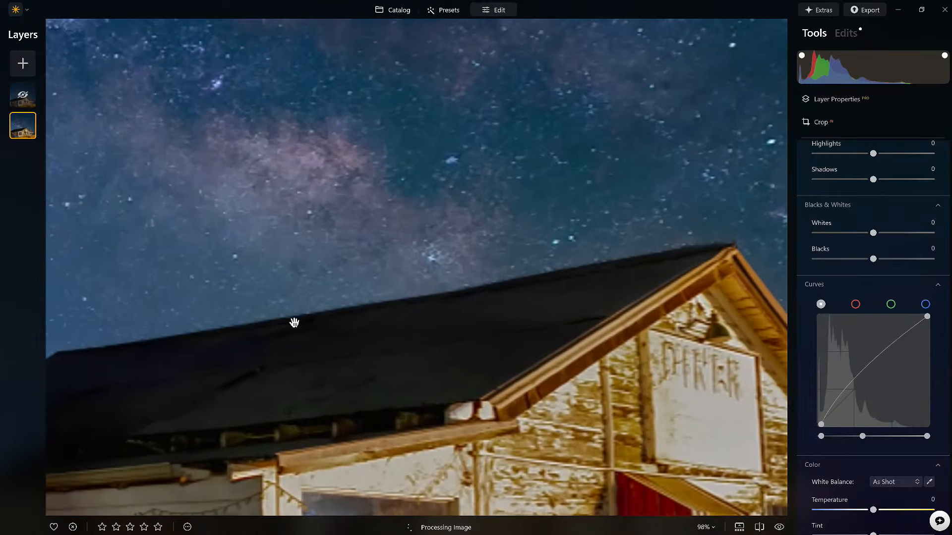
pyautogui.scroll(-6, 310, 324)
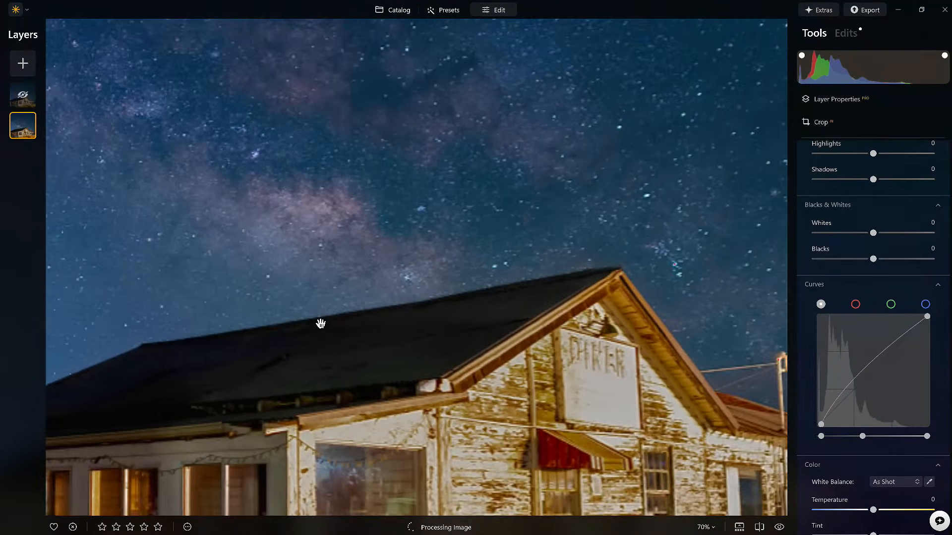
pyautogui.moveTo(321, 324); pyautogui.dragTo(455, 320)
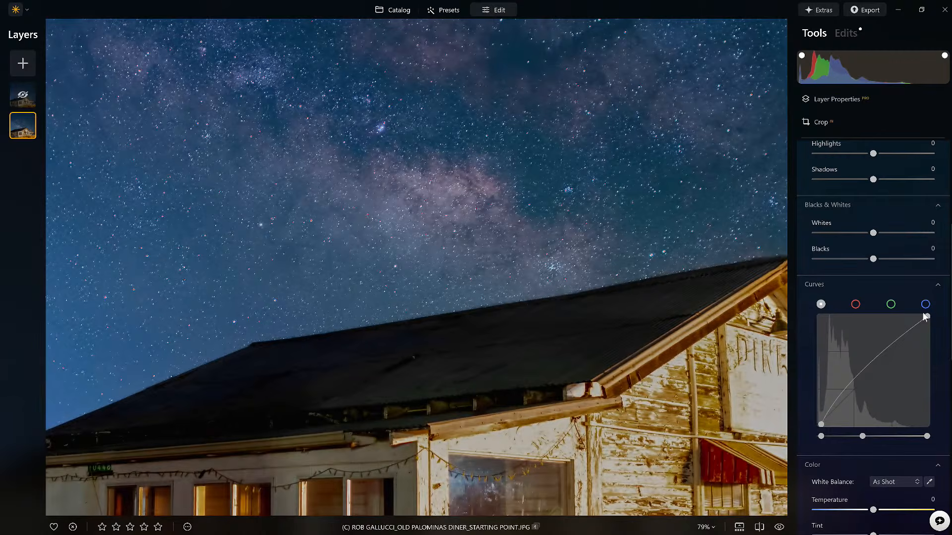
pyautogui.scroll(5, 922, 312)
pyautogui.click(865, 262)
pyautogui.scroll(-1, 868, 266)
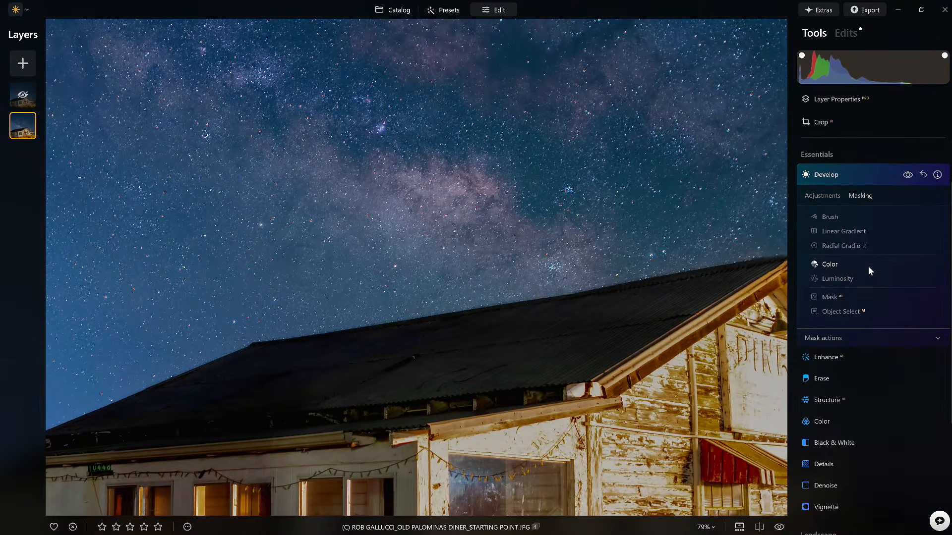
pyautogui.click(843, 309)
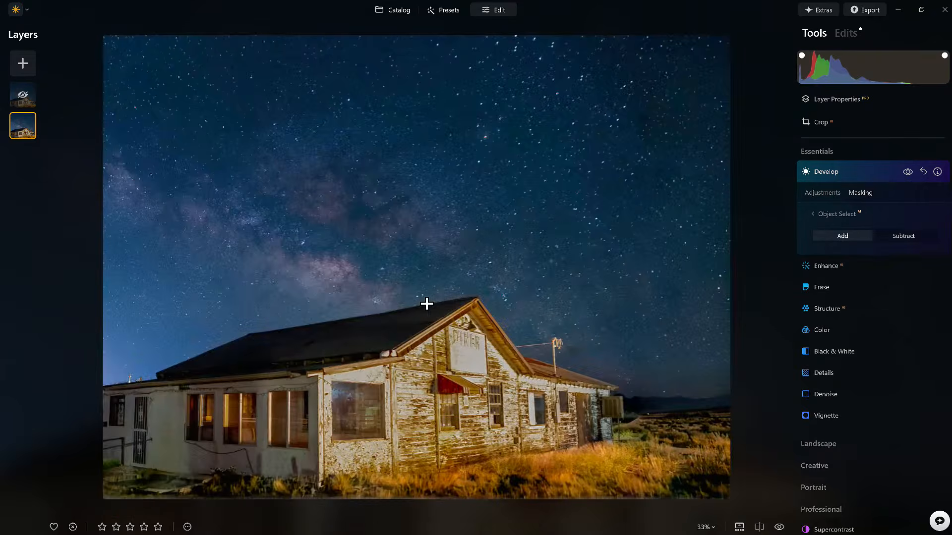
pyautogui.click(345, 337)
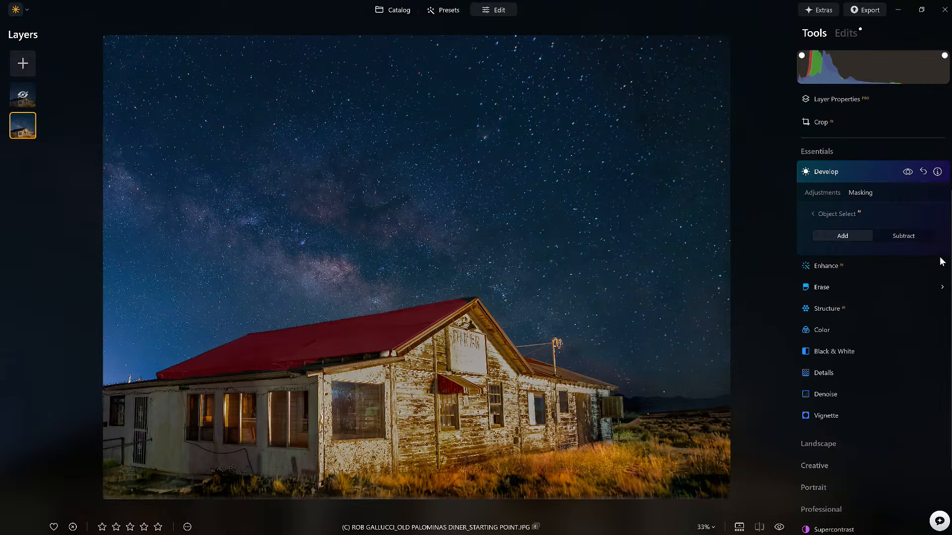
# Try the roof-masked Develop adjustment's Shadows at 100, settle on 18, compare before and after, and close the adjustment.
pyautogui.click(838, 213)
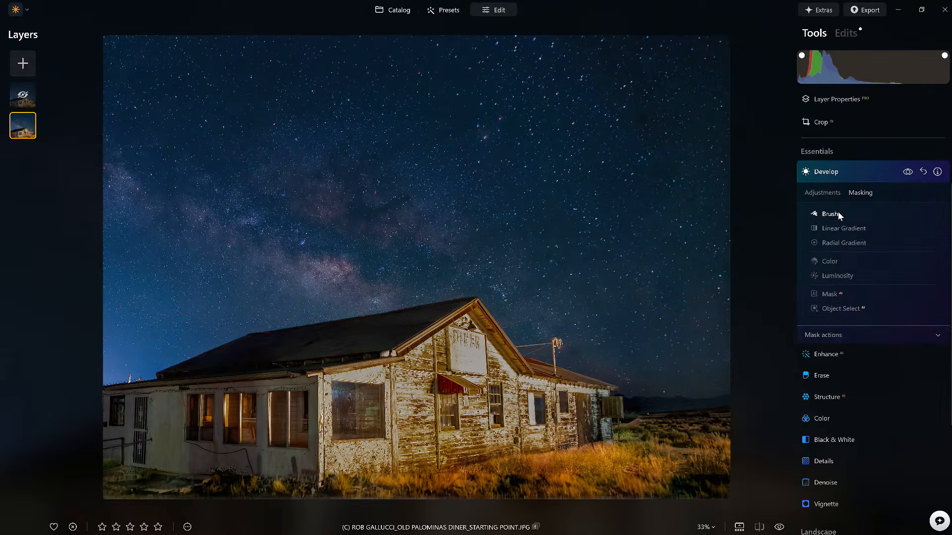
pyautogui.click(821, 193)
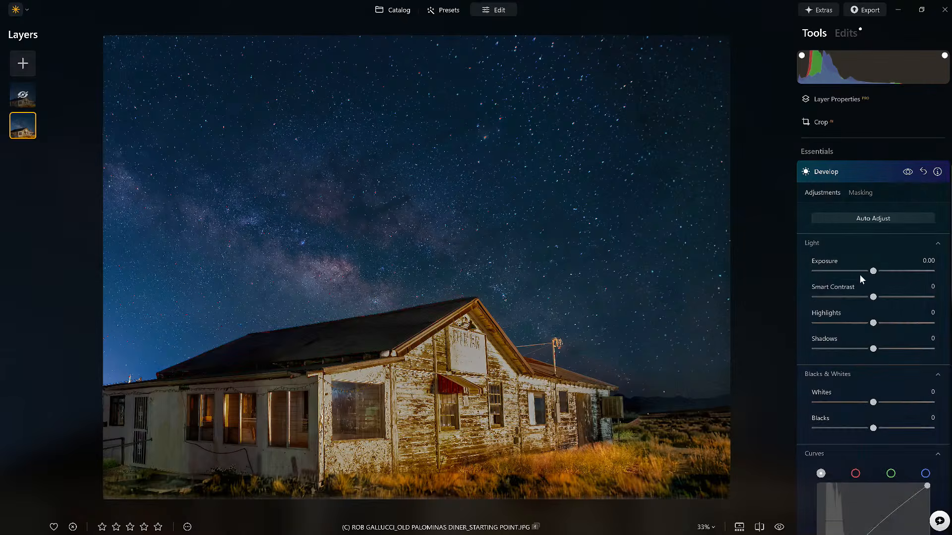
pyautogui.moveTo(873, 350); pyautogui.dragTo(934, 353)
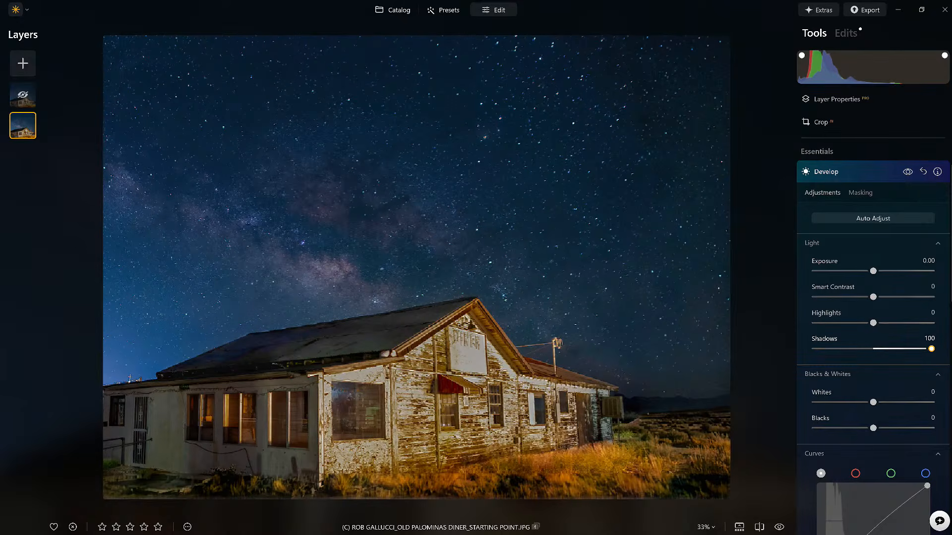
pyautogui.scroll(-5, 923, 352)
pyautogui.scroll(3, 895, 320)
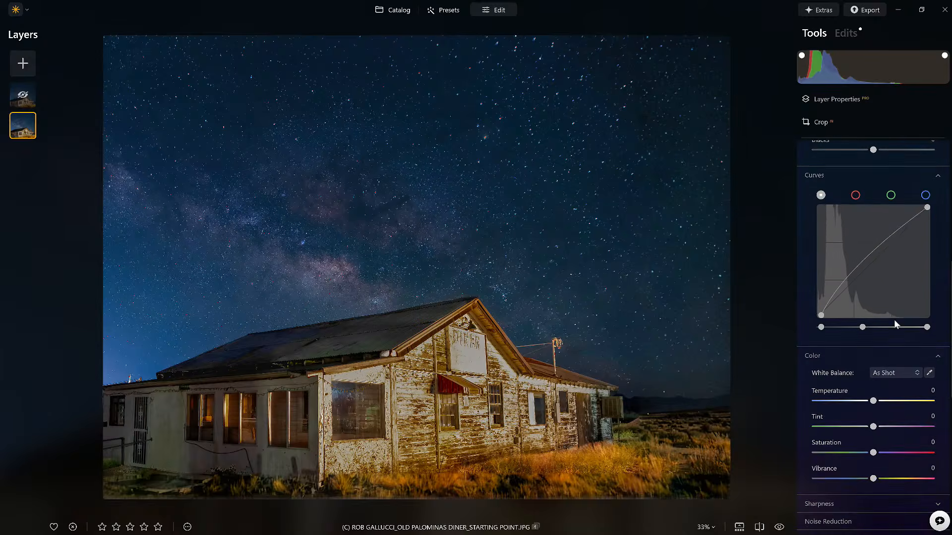
pyautogui.scroll(-4, 895, 320)
pyautogui.scroll(7, 894, 319)
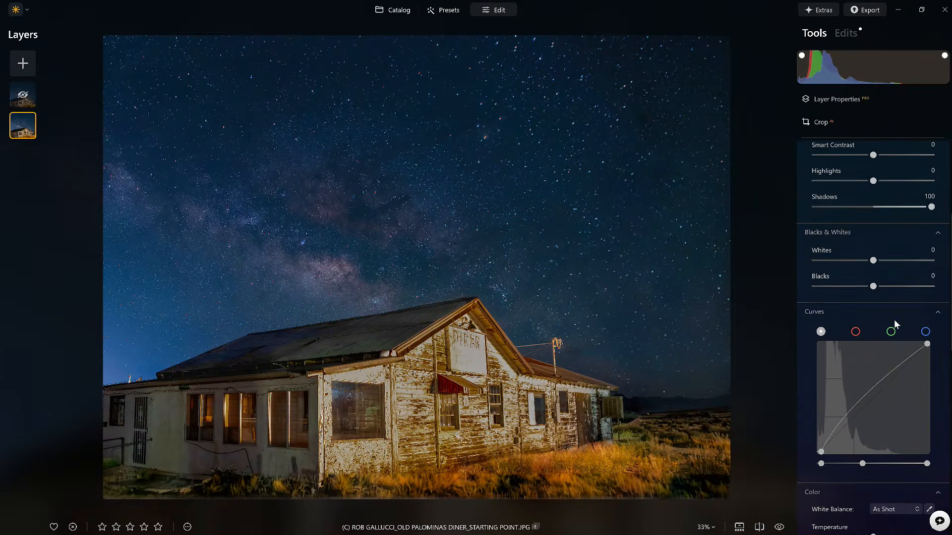
pyautogui.moveTo(931, 334); pyautogui.dragTo(885, 341)
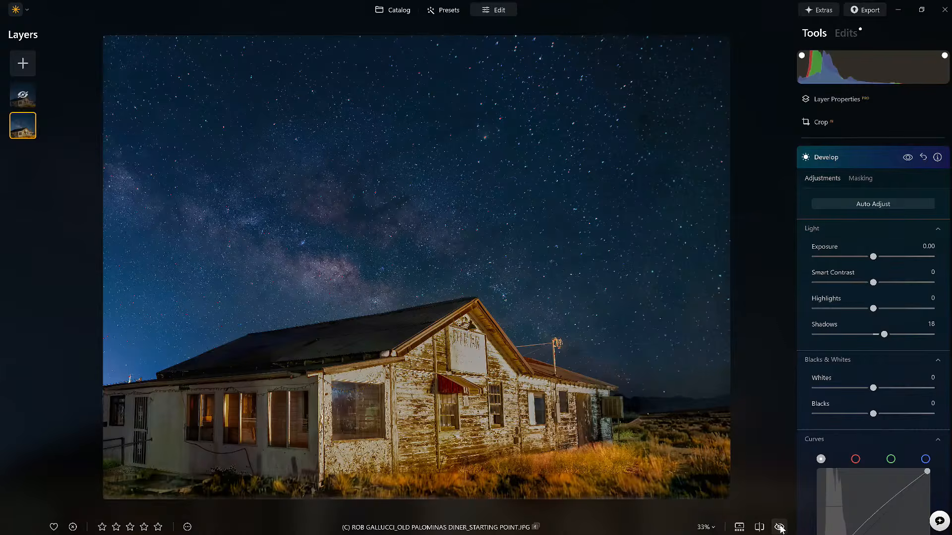
pyautogui.click(779, 528)
pyautogui.click(780, 528)
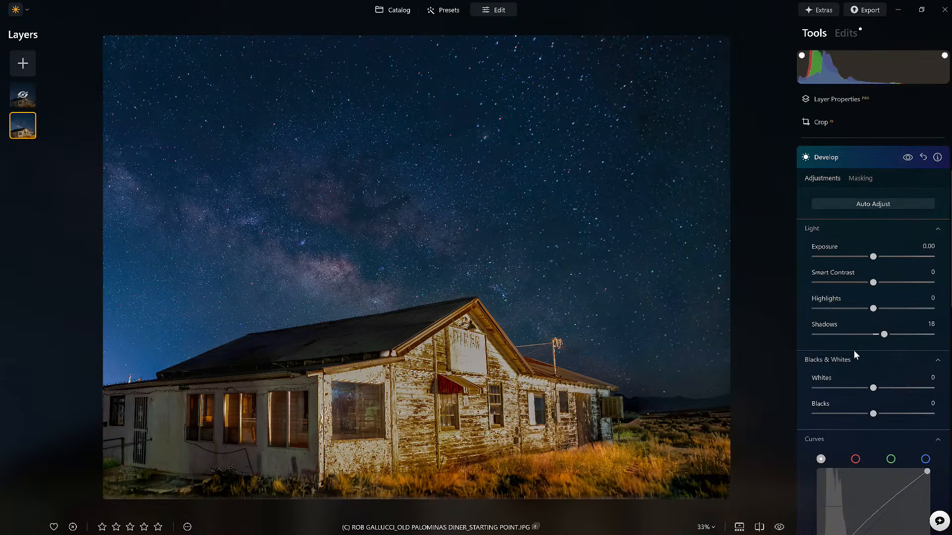
pyautogui.scroll(2, 854, 350)
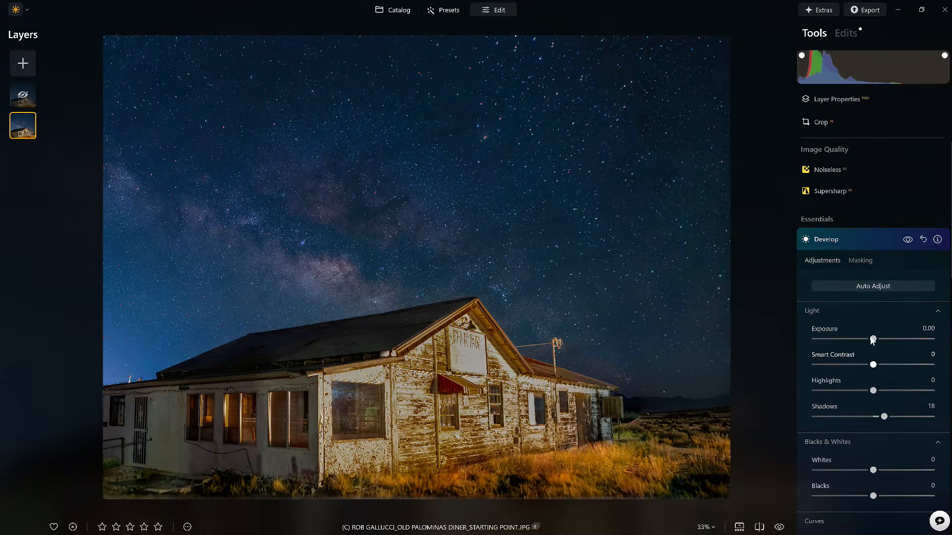
pyautogui.click(849, 245)
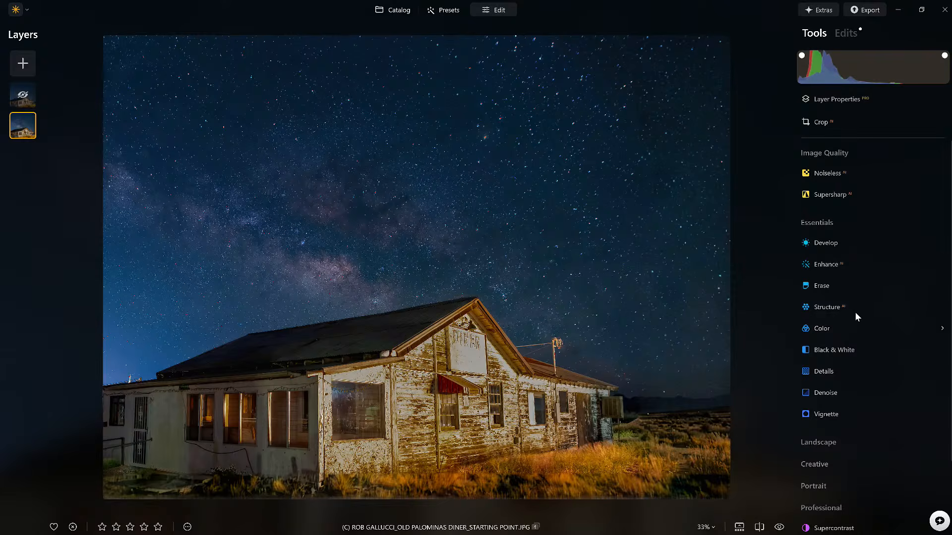
# Try Structure AI on the base layer at Amount 100 and Boost 89, and reset the adjustment.
pyautogui.click(822, 308)
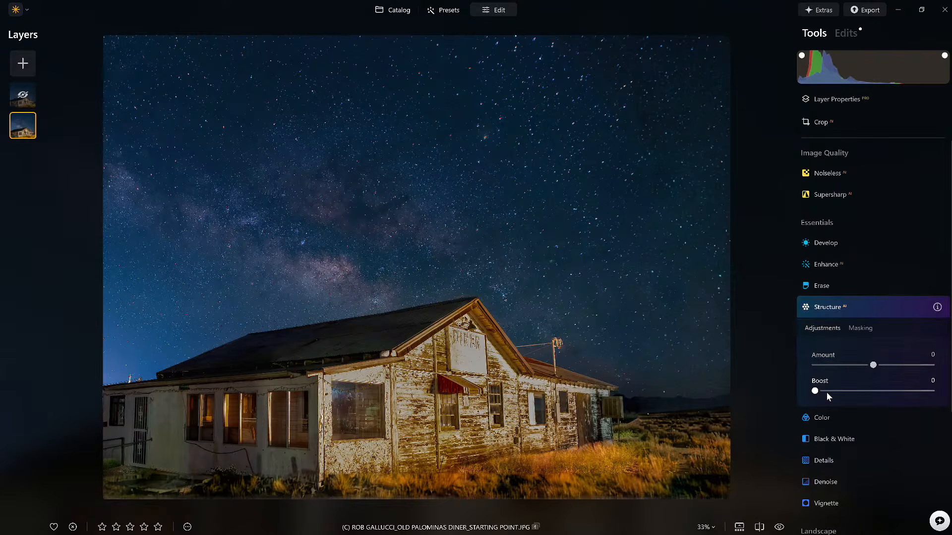
pyautogui.click(873, 365)
pyautogui.moveTo(889, 367); pyautogui.dragTo(935, 366)
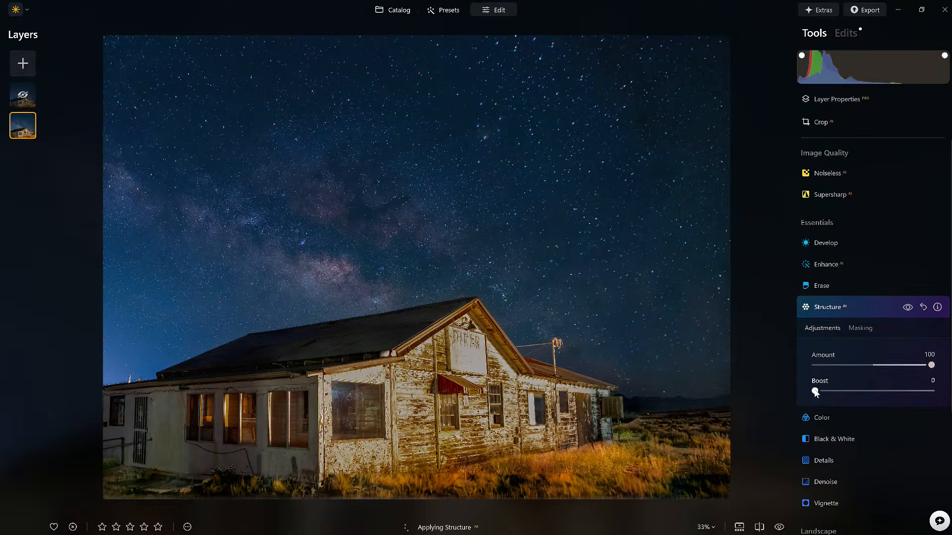
pyautogui.moveTo(815, 392); pyautogui.dragTo(919, 392)
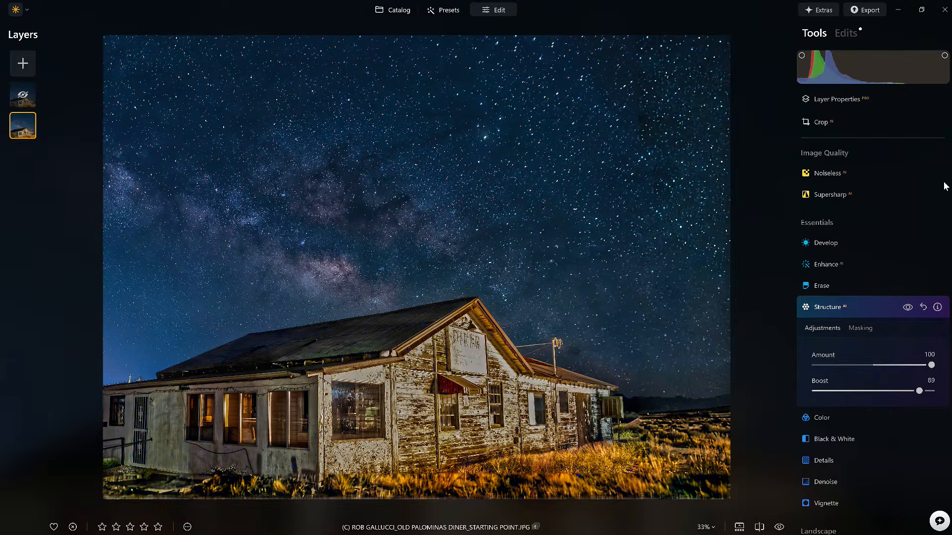
pyautogui.click(923, 308)
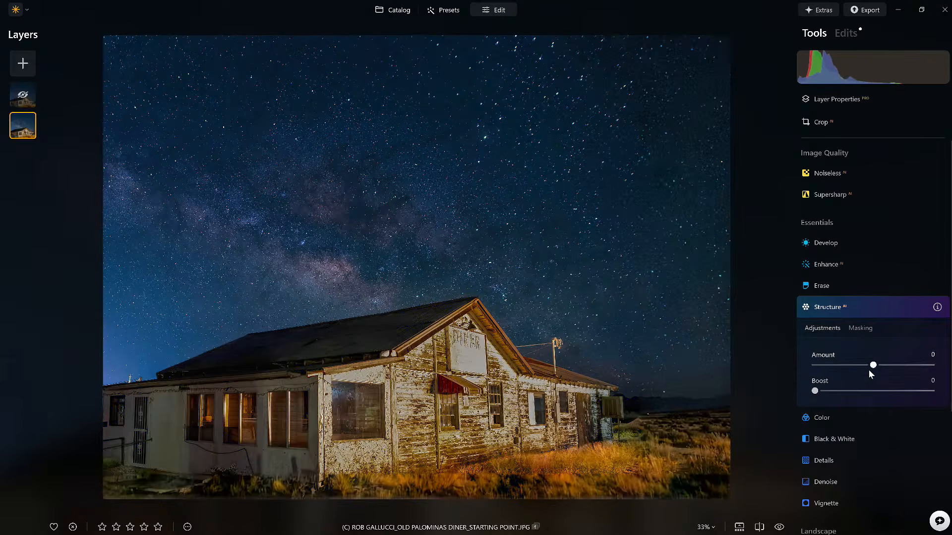
# Set Structure AI to Boost 5 and Amount 9, compare with and without it, and close the adjustment.
pyautogui.moveTo(814, 391); pyautogui.dragTo(822, 391)
pyautogui.moveTo(873, 365); pyautogui.dragTo(880, 367)
pyautogui.click(909, 310)
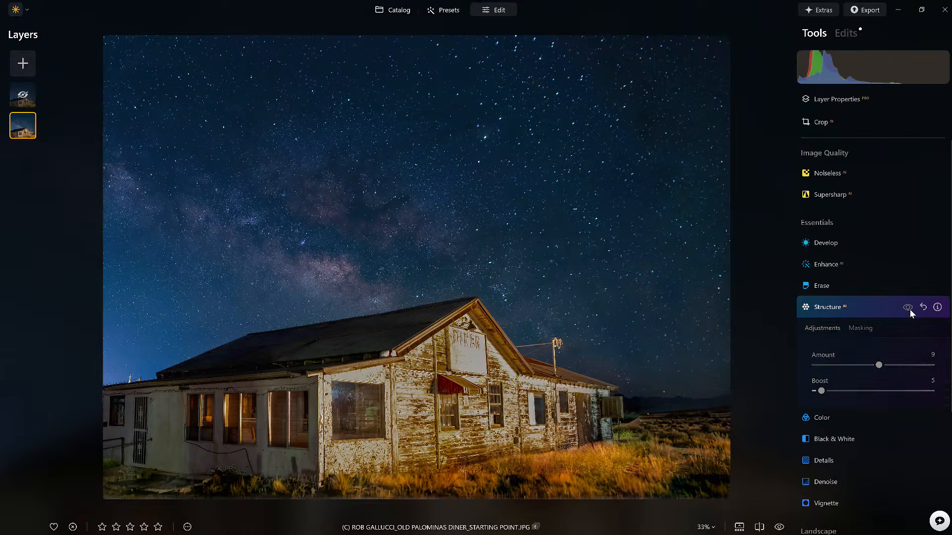
pyautogui.click(908, 308)
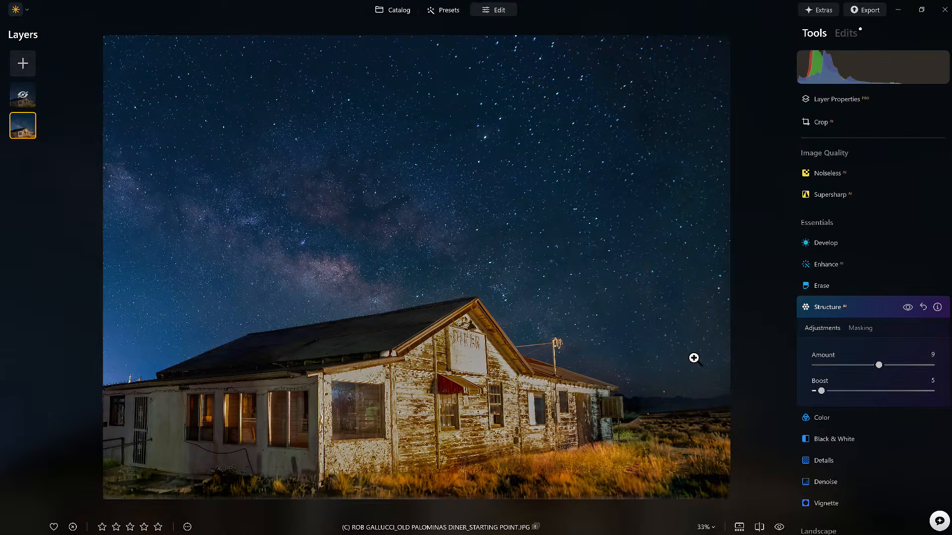
pyautogui.click(855, 309)
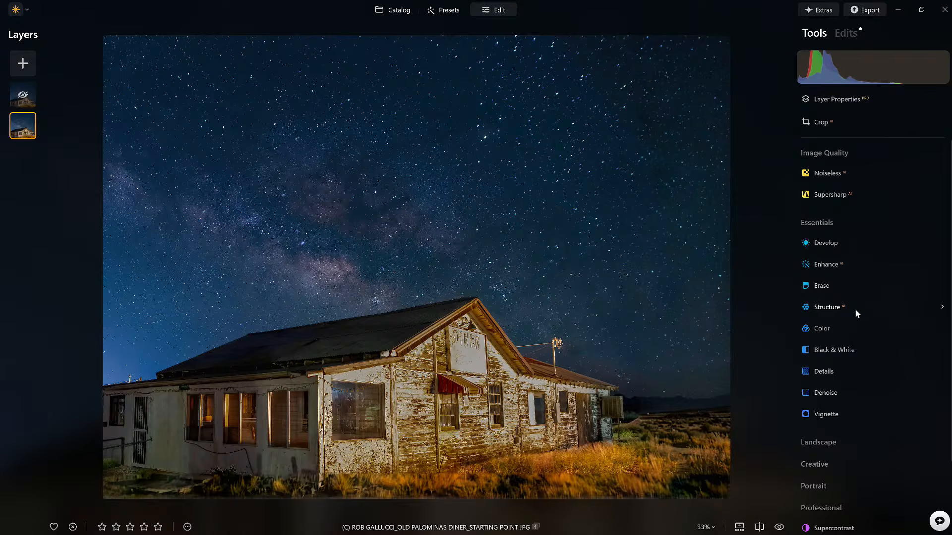
# Add a Color adjustment with Saturation at -16 and Vibrance at 12, and preview it on and off.
pyautogui.click(823, 328)
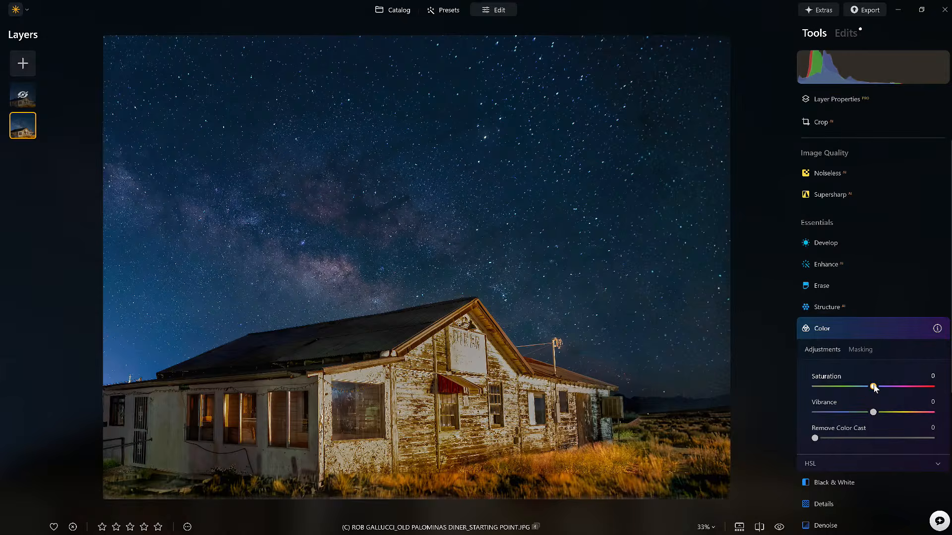
pyautogui.moveTo(874, 388); pyautogui.dragTo(865, 390)
pyautogui.moveTo(873, 413); pyautogui.dragTo(877, 413)
pyautogui.click(908, 329)
pyautogui.click(908, 329)
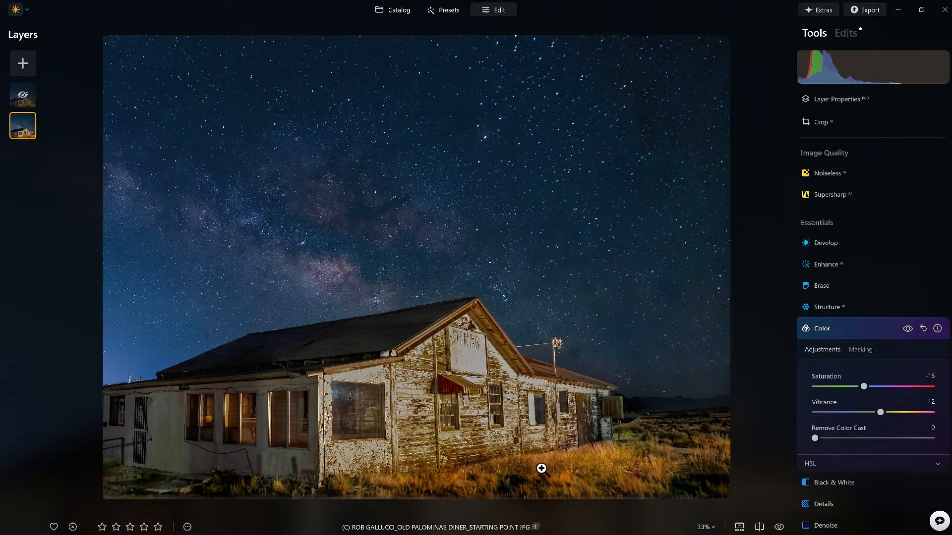
# Examine the diner's walls and grass up close with and without the Color adjustment, and close the adjustment.
pyautogui.scroll(2, 510, 464)
pyautogui.scroll(2, 510, 463)
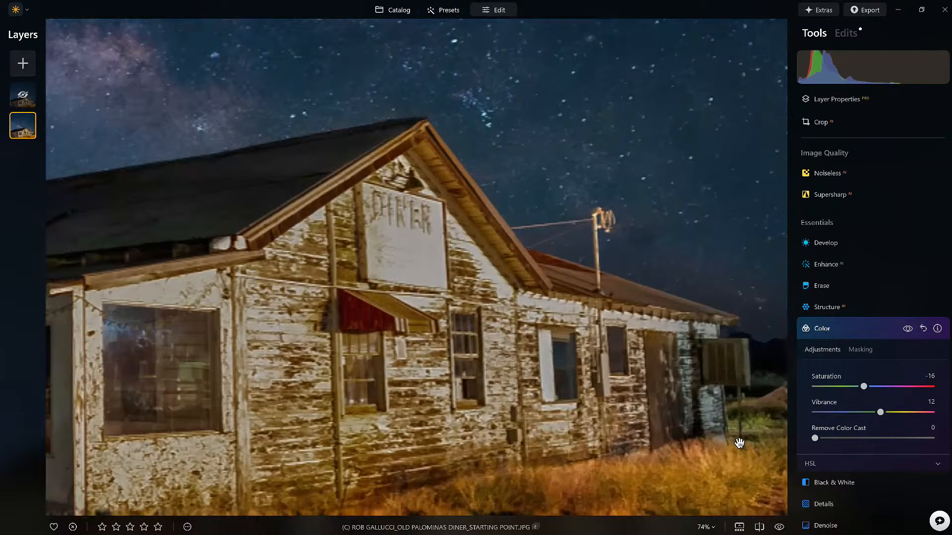
pyautogui.click(907, 329)
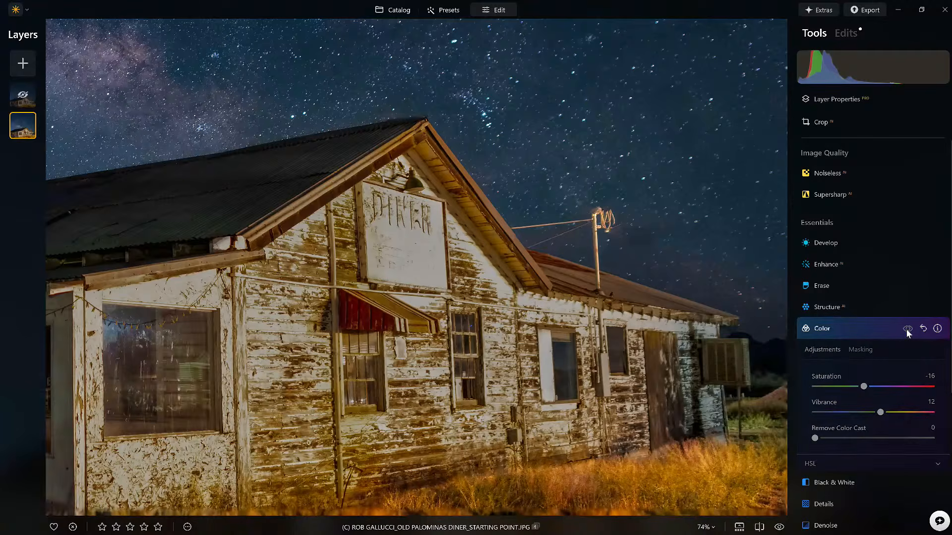
pyautogui.click(908, 329)
pyautogui.click(908, 329)
pyautogui.click(907, 329)
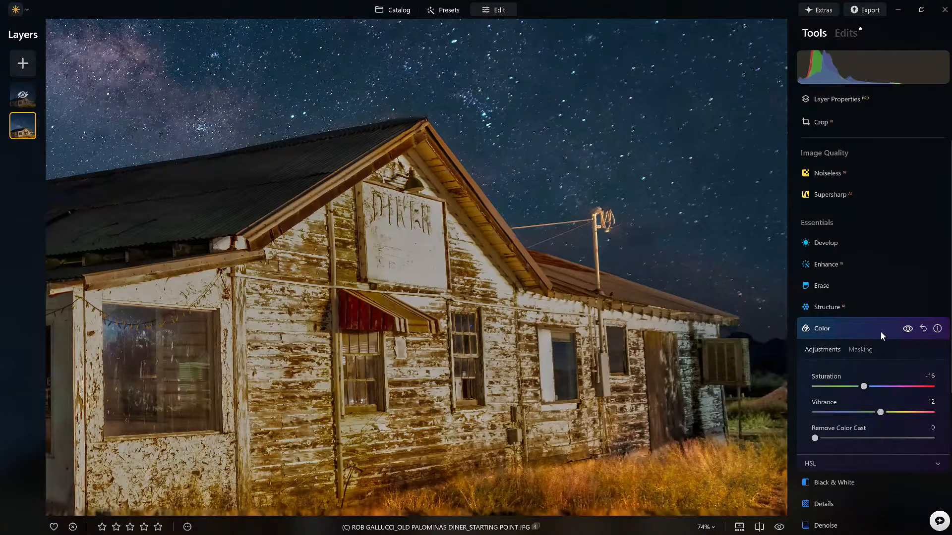
pyautogui.click(880, 330)
# Apply the Mystical effect to the base layer, testing Amount at 100, reducing it to 20 and setting Smoothness to 16.
pyautogui.scroll(-2, 652, 321)
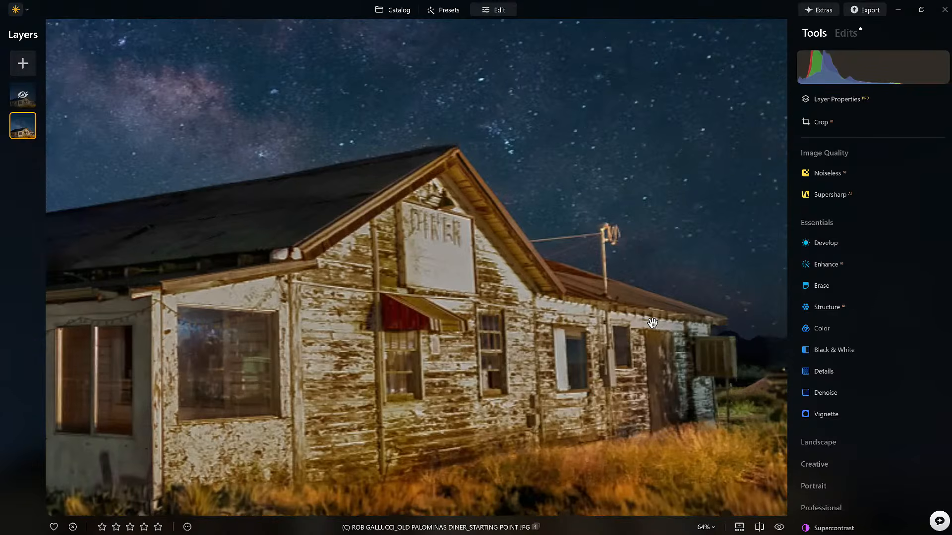
pyautogui.scroll(-1, 652, 323)
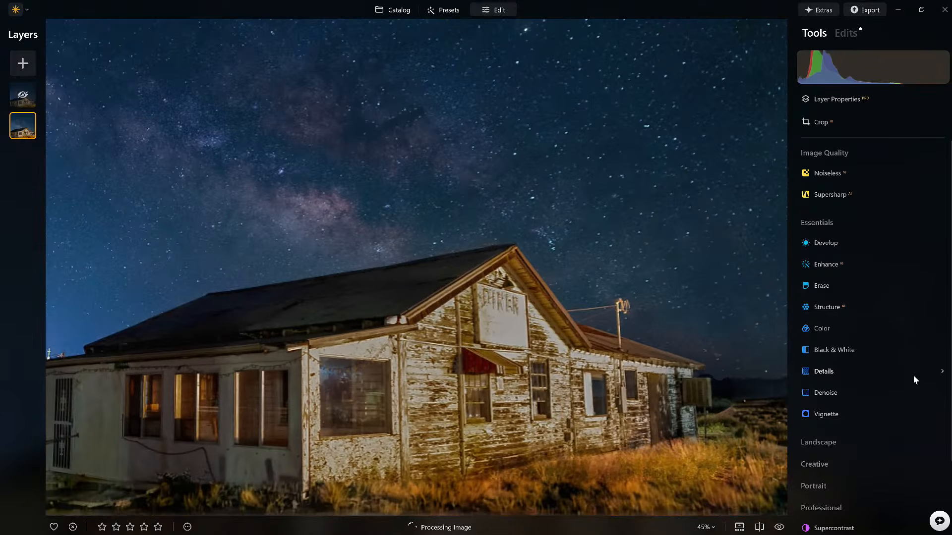
pyautogui.scroll(-2, 888, 441)
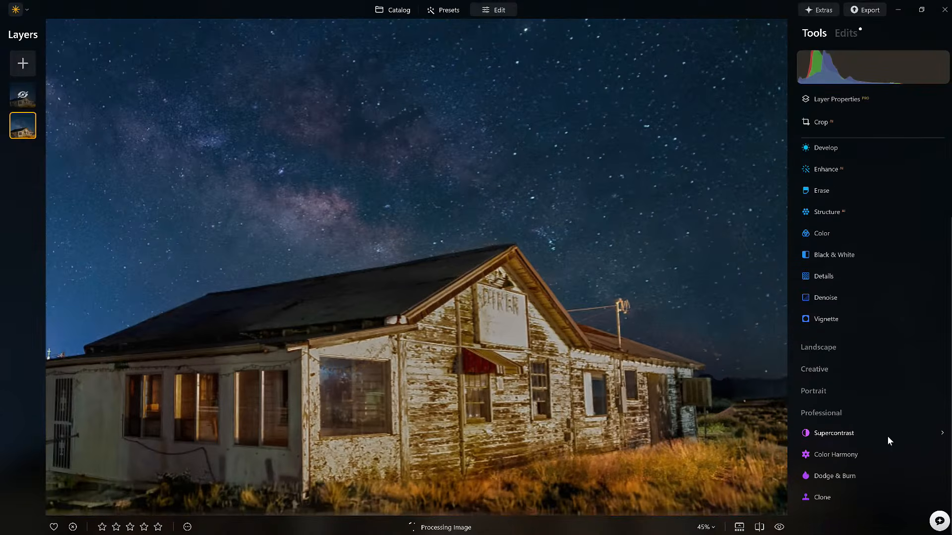
pyautogui.click(832, 369)
pyautogui.click(843, 337)
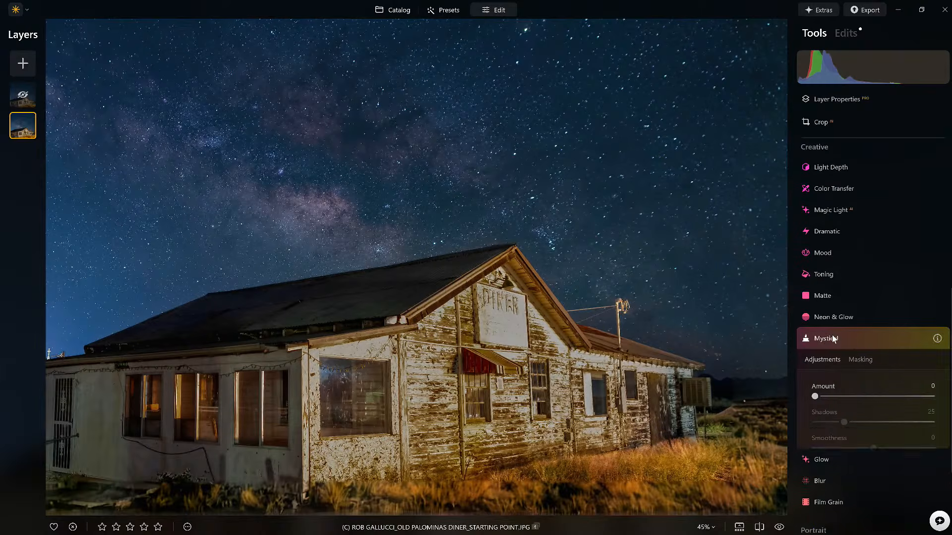
pyautogui.moveTo(838, 395); pyautogui.dragTo(931, 397)
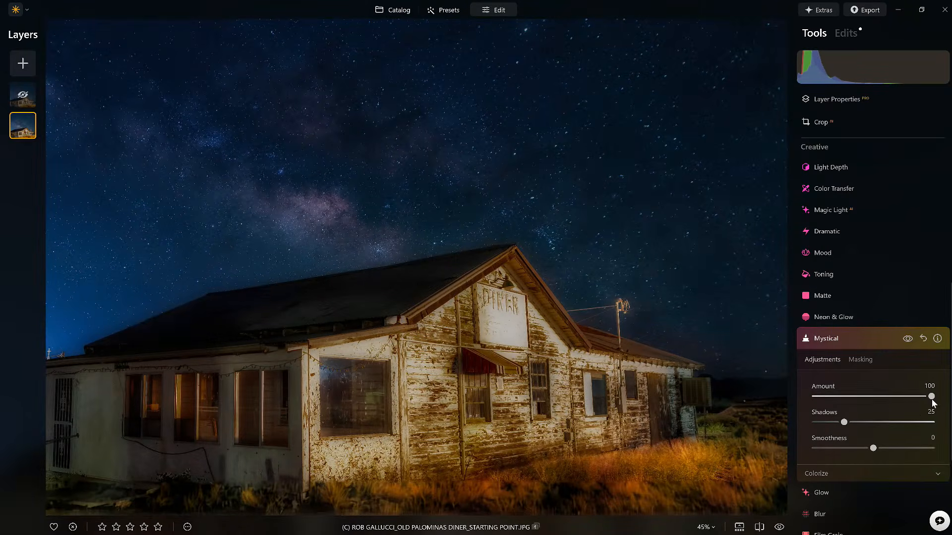
pyautogui.moveTo(933, 397); pyautogui.dragTo(849, 398)
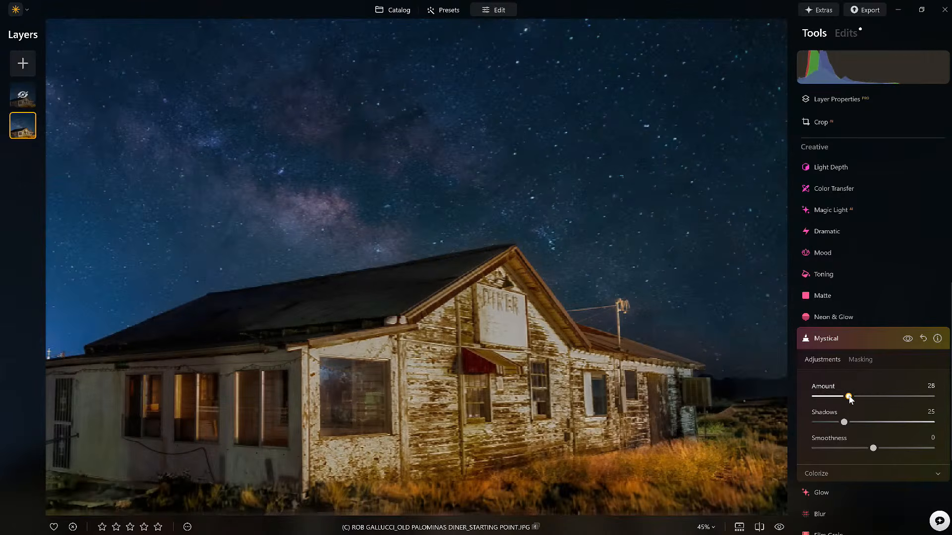
pyautogui.scroll(-3, 620, 390)
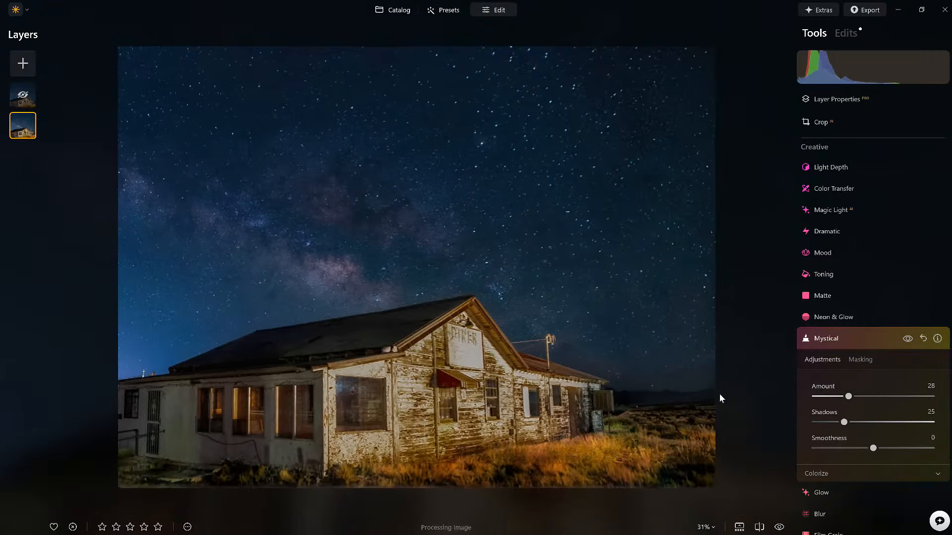
pyautogui.moveTo(849, 398); pyautogui.dragTo(838, 397)
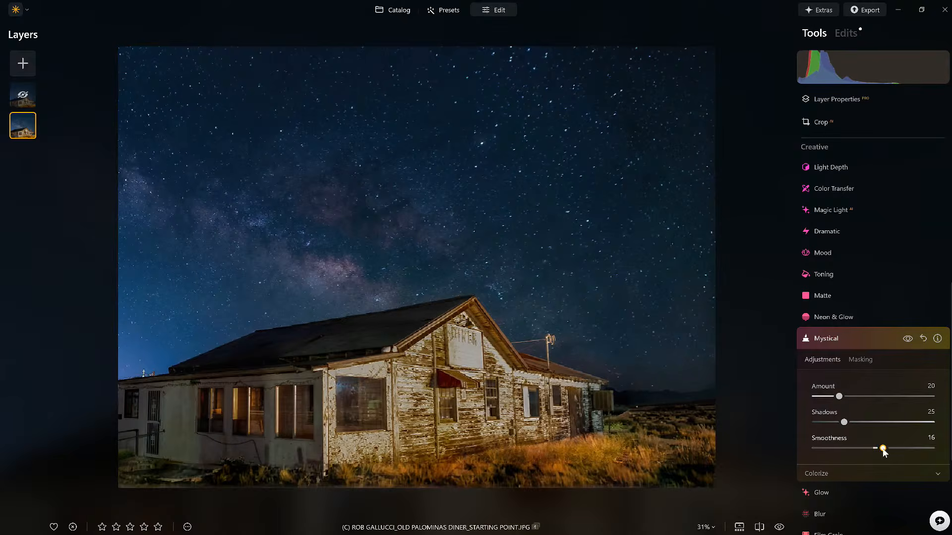
# Set Mystical's Shadows to 40 and Amount to 25, comparing with and without the effect, and close it.
pyautogui.moveTo(846, 421)
pyautogui.mouseDown()
pyautogui.moveTo(885, 424)
pyautogui.moveTo(796, 421)
pyautogui.moveTo(875, 419)
pyautogui.moveTo(862, 422)
pyautogui.mouseUp()
pyautogui.click(907, 339)
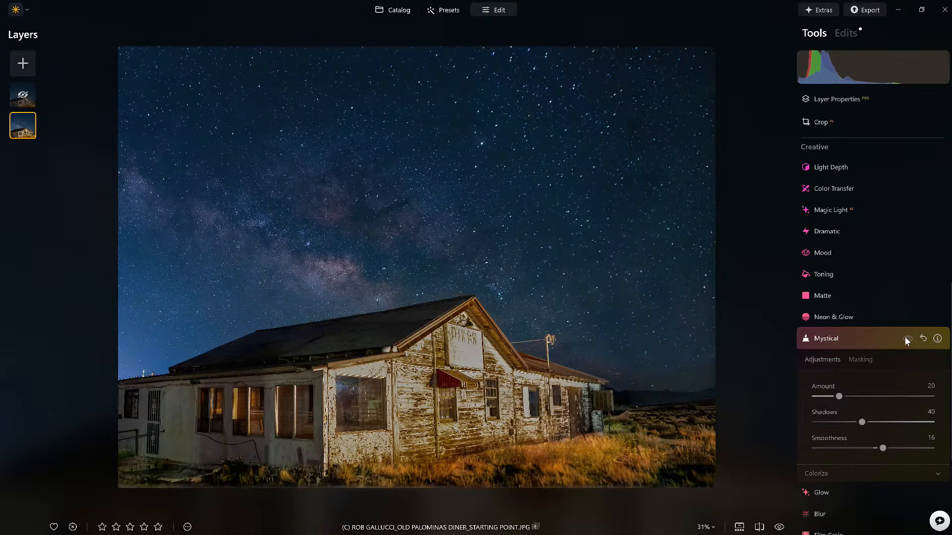
pyautogui.click(907, 339)
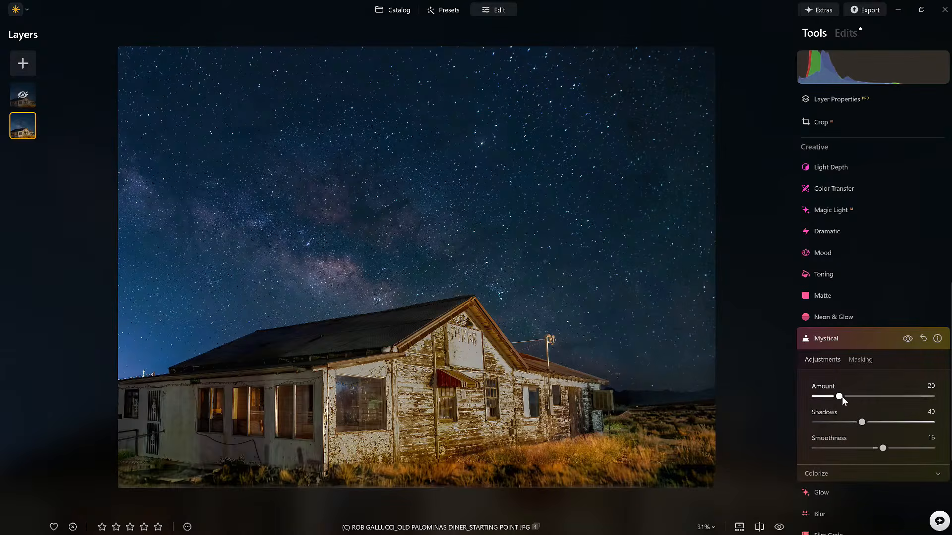
pyautogui.moveTo(842, 397); pyautogui.dragTo(846, 397)
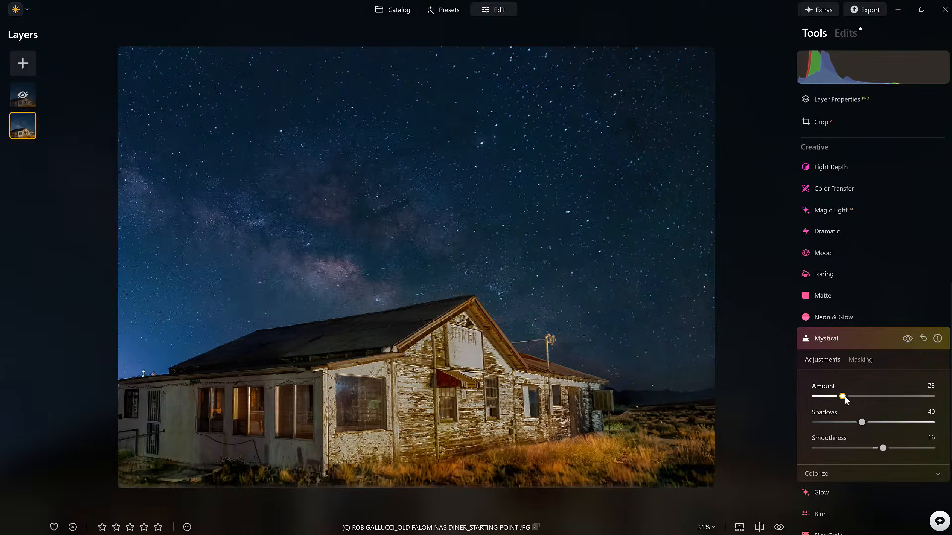
pyautogui.click(908, 339)
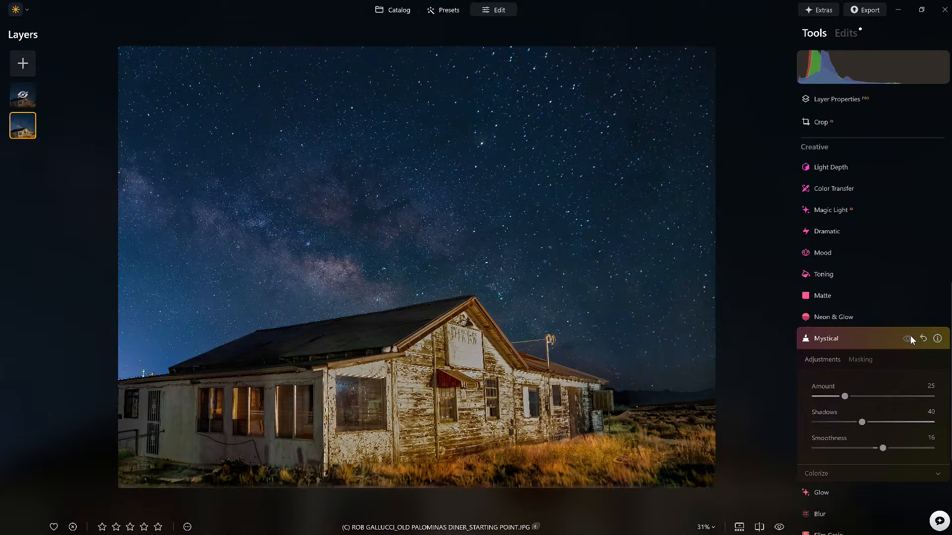
pyautogui.click(880, 334)
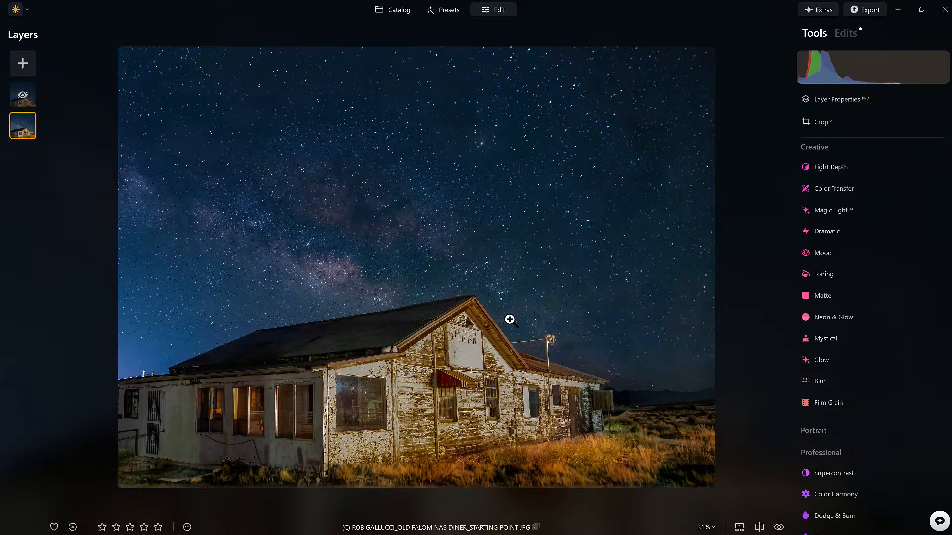
pyautogui.scroll(-1, 509, 320)
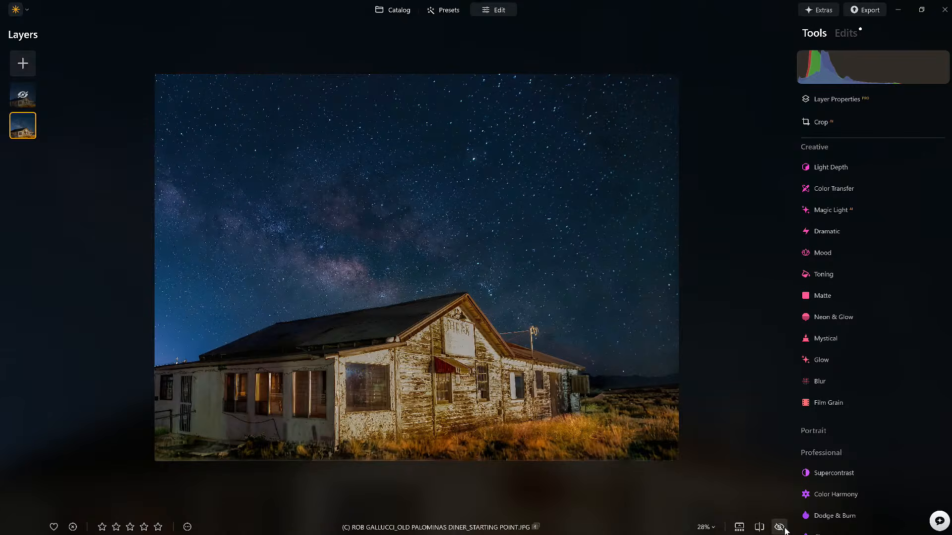
# Compare the photo before and after the base edits, show the upper layer, and test its Opacity at 0 and 83.
pyautogui.click(785, 530)
pyautogui.click(785, 529)
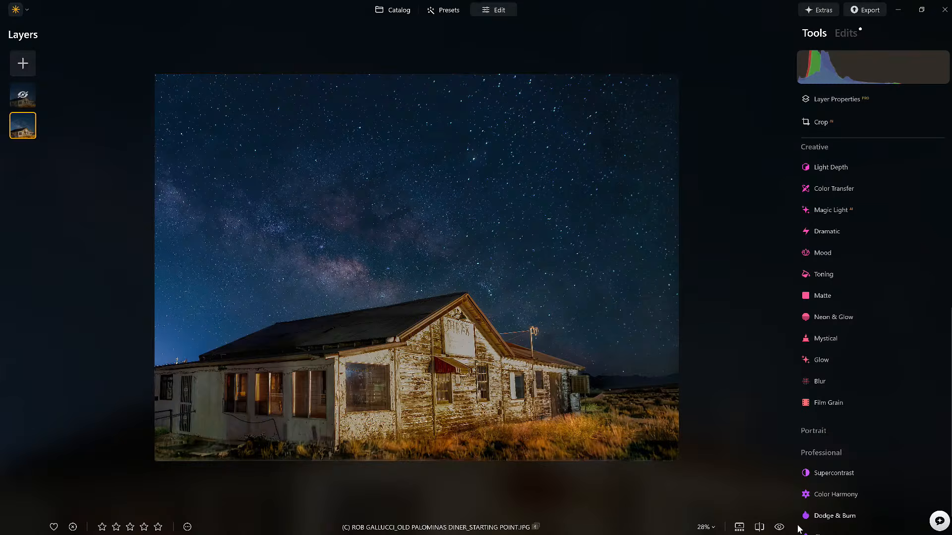
pyautogui.click(22, 96)
pyautogui.rightClick(20, 97)
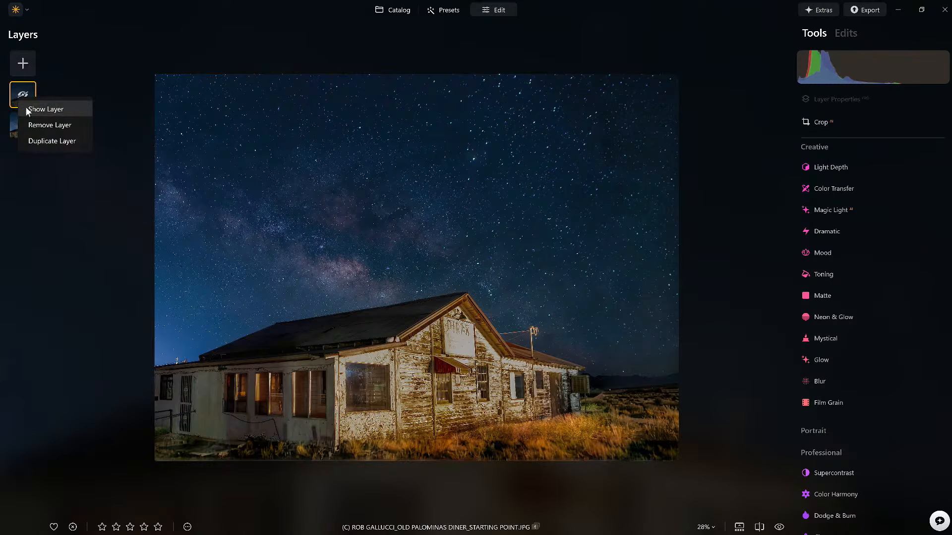
pyautogui.click(26, 109)
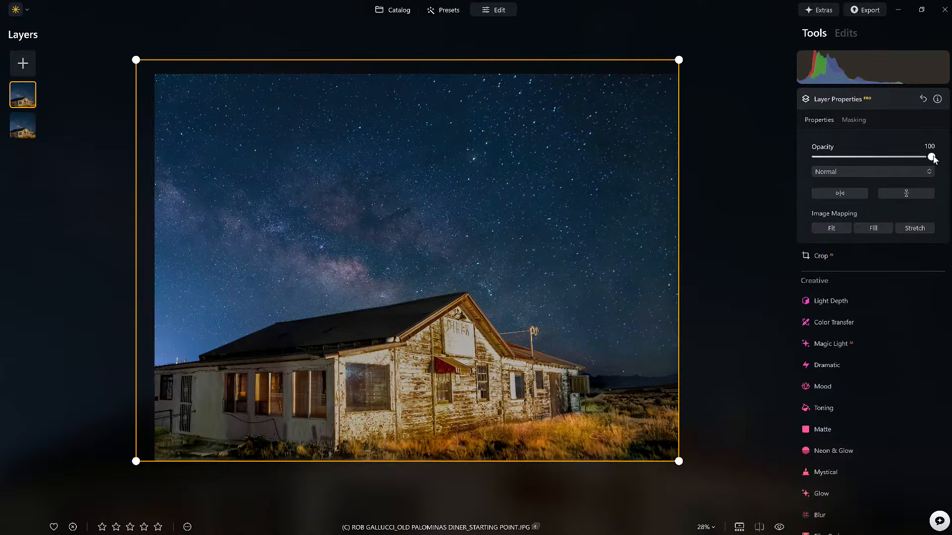
pyautogui.moveTo(932, 157); pyautogui.dragTo(795, 157)
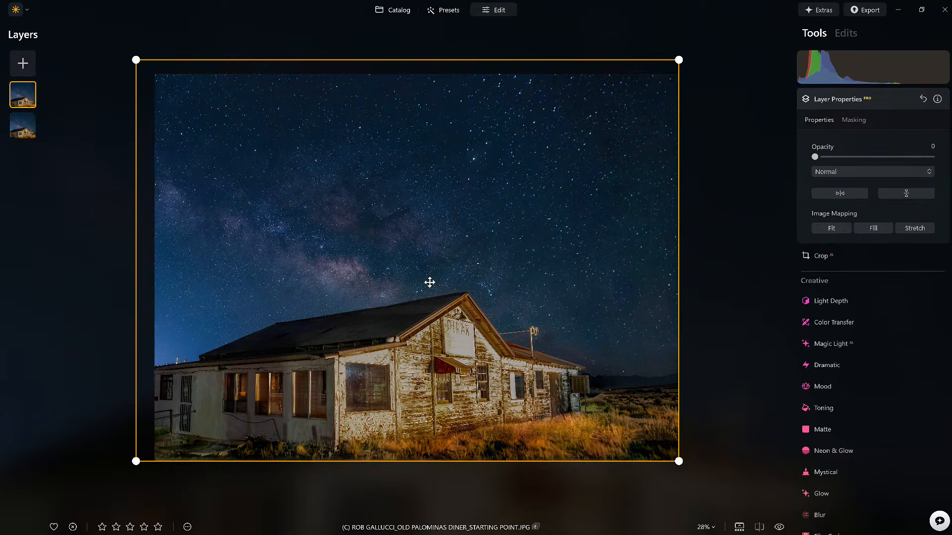
pyautogui.moveTo(814, 157); pyautogui.dragTo(915, 163)
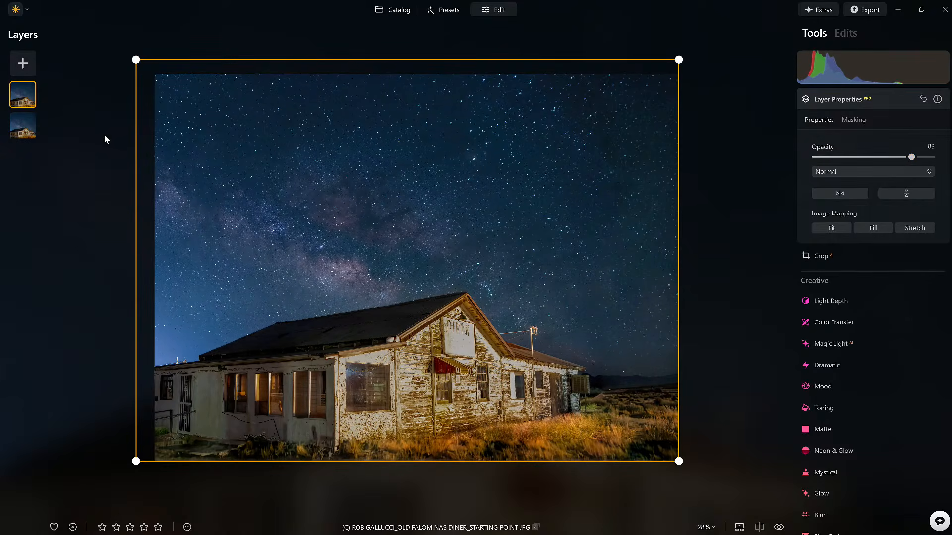
# Hide the upper layer again and select the base layer.
pyautogui.click(29, 133)
pyautogui.click(36, 85)
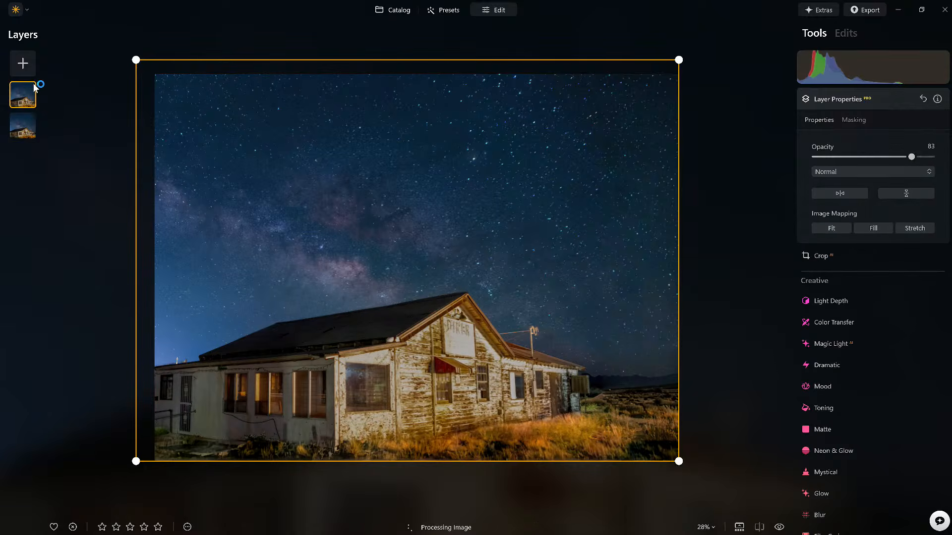
pyautogui.rightClick(36, 88)
pyautogui.click(46, 98)
pyautogui.click(25, 127)
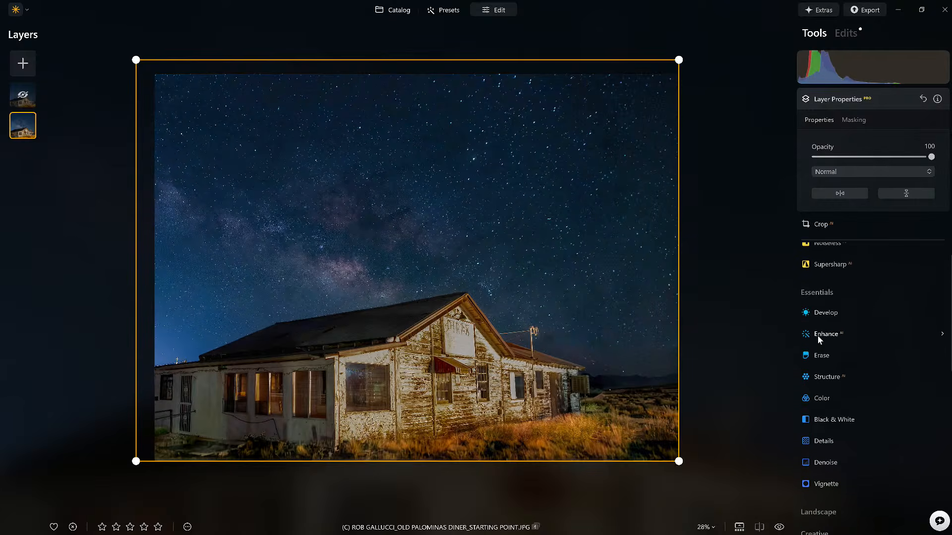
# Add another Color adjustment to the base layer and set the HSL Luminance of Blue to 20.
pyautogui.click(817, 337)
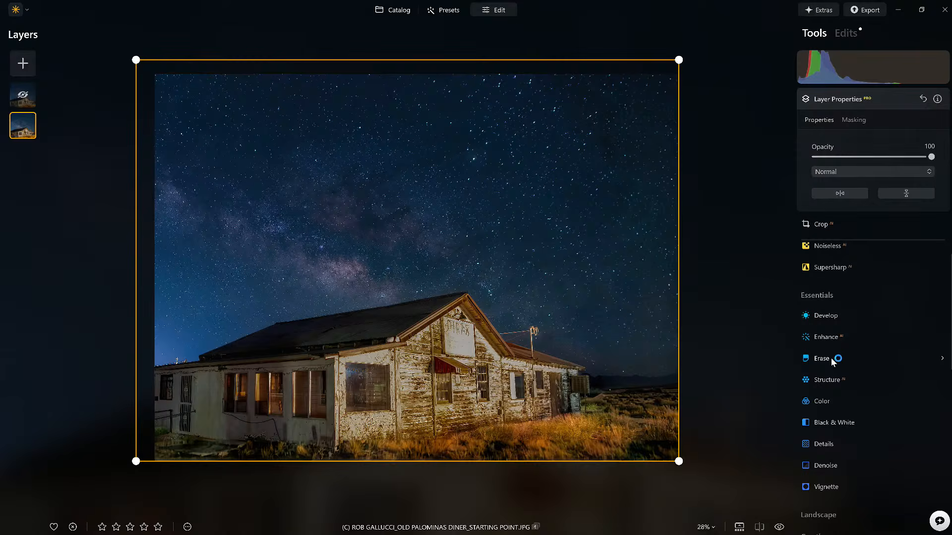
pyautogui.scroll(-2, 837, 357)
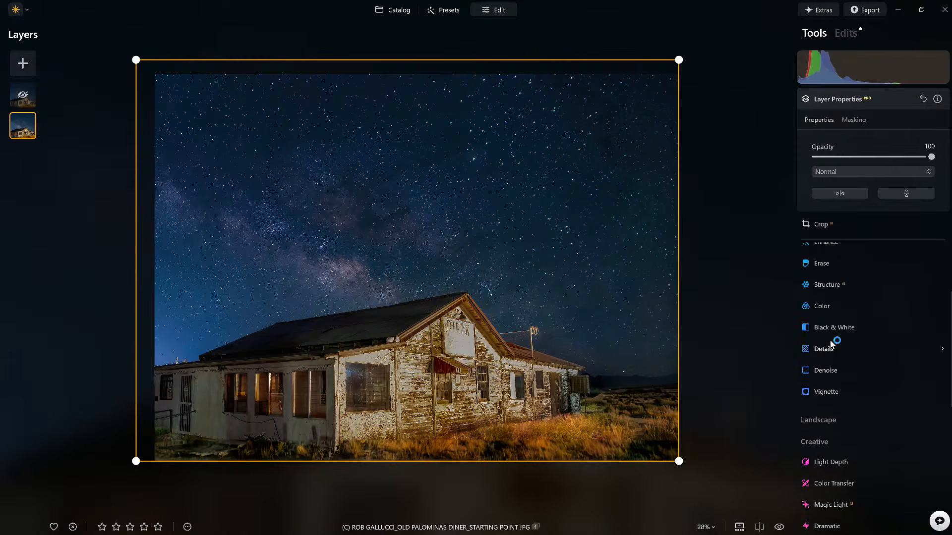
pyautogui.click(823, 306)
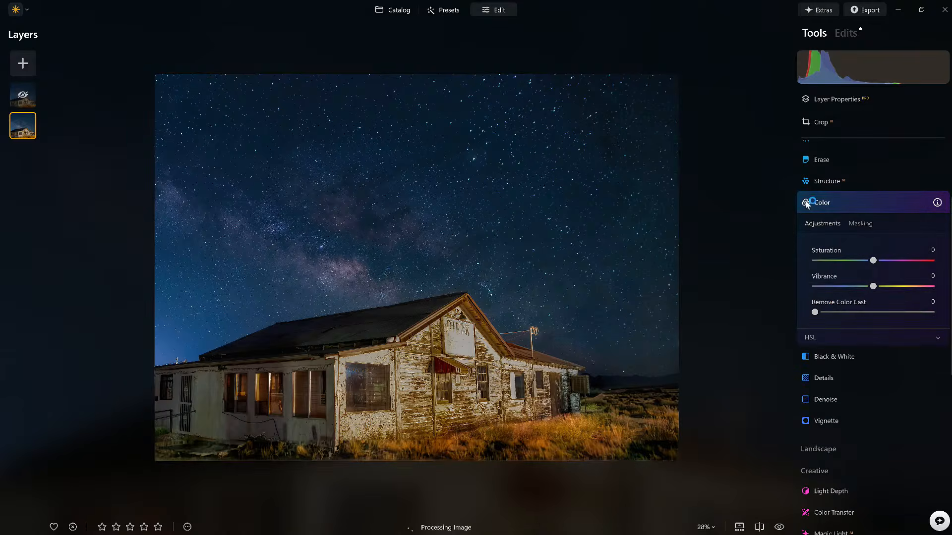
pyautogui.click(839, 335)
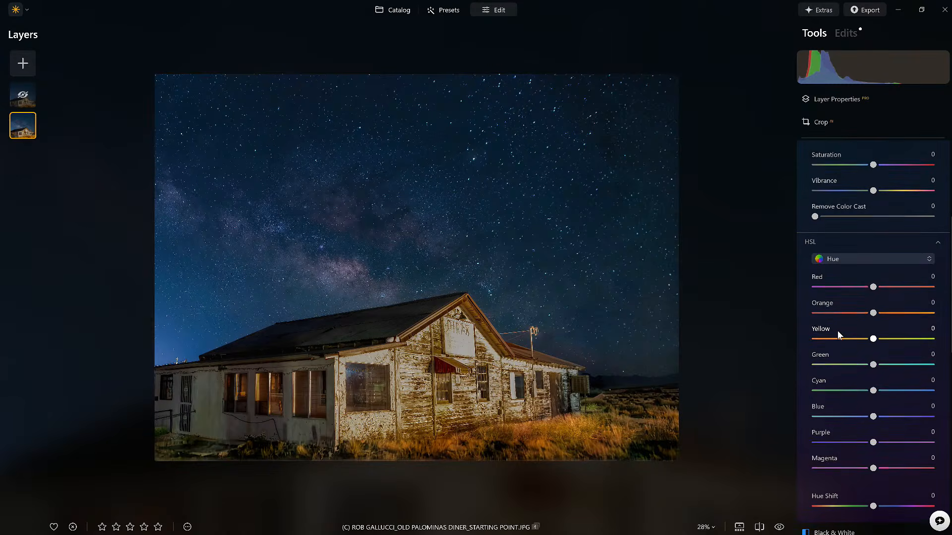
pyautogui.click(865, 254)
pyautogui.click(851, 303)
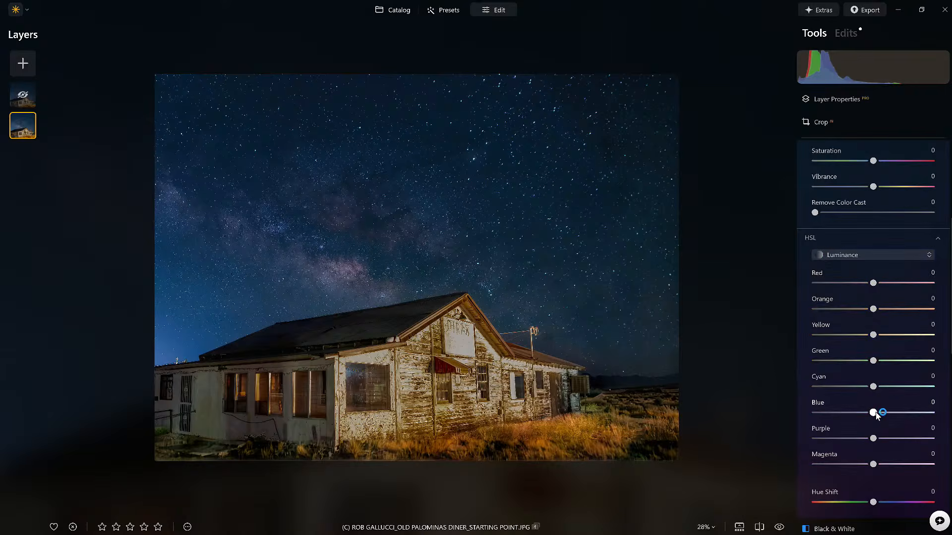
pyautogui.moveTo(887, 412)
pyautogui.mouseDown()
pyautogui.moveTo(923, 413)
pyautogui.moveTo(804, 415)
pyautogui.moveTo(895, 414)
pyautogui.moveTo(887, 414)
pyautogui.mouseUp()
# Set the HSL Saturation of Blue to 29 in the same Color adjustment.
pyautogui.click(873, 255)
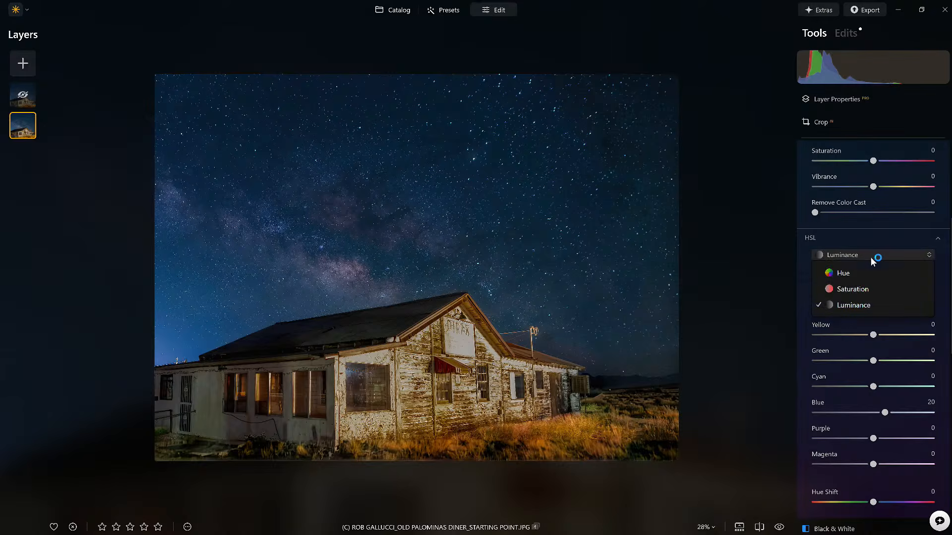
pyautogui.click(846, 288)
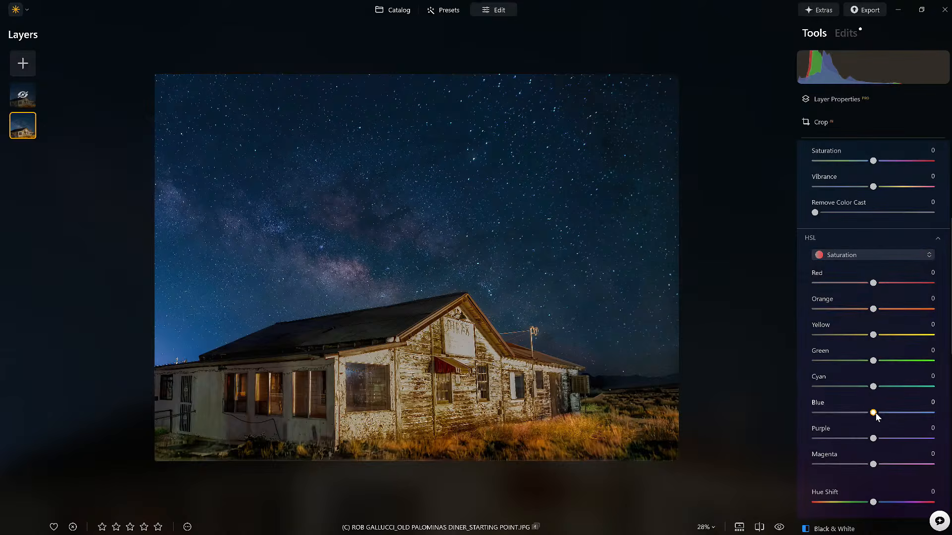
pyautogui.moveTo(875, 414); pyautogui.dragTo(893, 414)
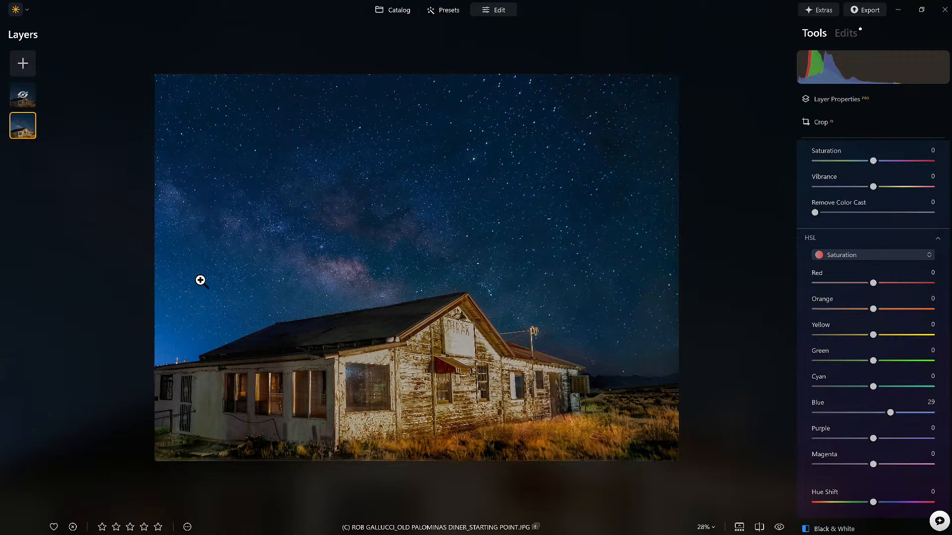
# Show the upper layer, set its Opacity to 79, and compare the photo before and after.
pyautogui.click(21, 104)
pyautogui.rightClick(22, 103)
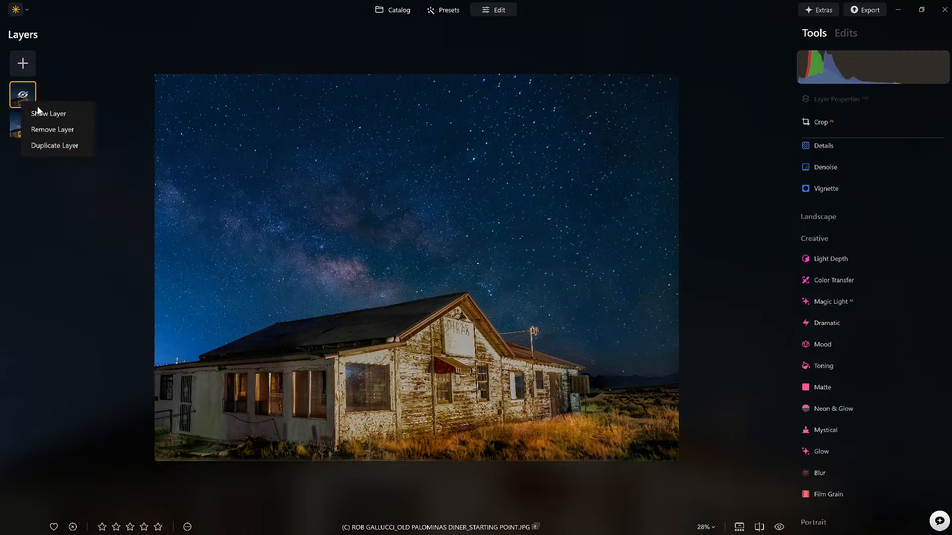
pyautogui.click(43, 112)
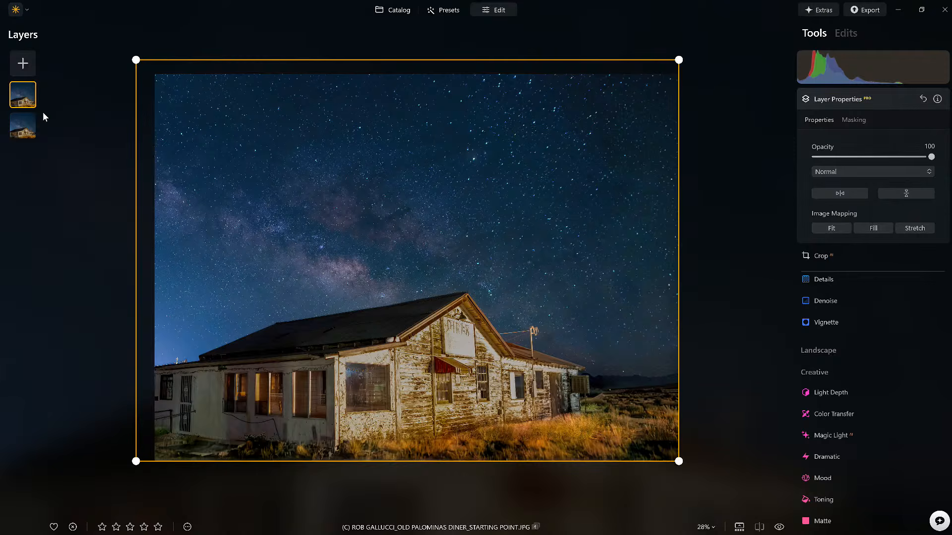
pyautogui.moveTo(932, 156); pyautogui.dragTo(908, 158)
pyautogui.scroll(-1, 756, 199)
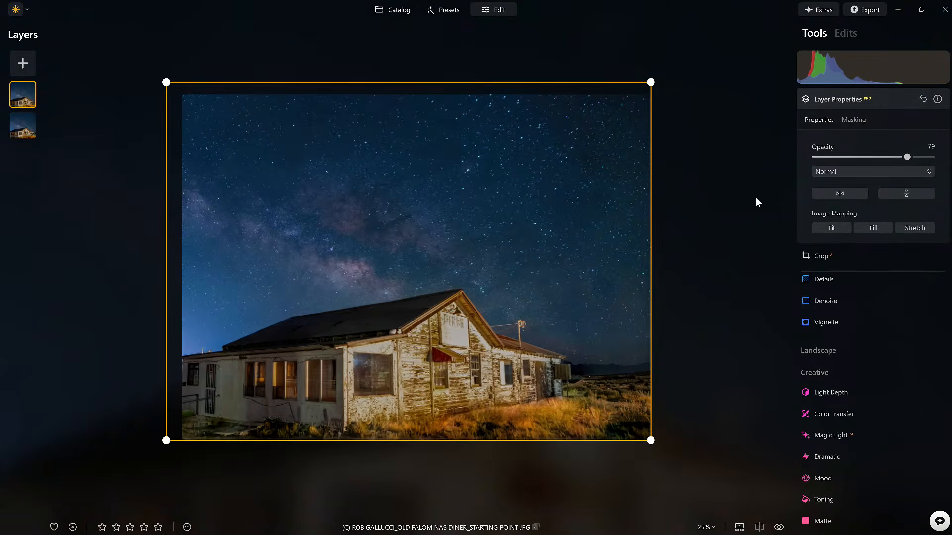
pyautogui.click(779, 528)
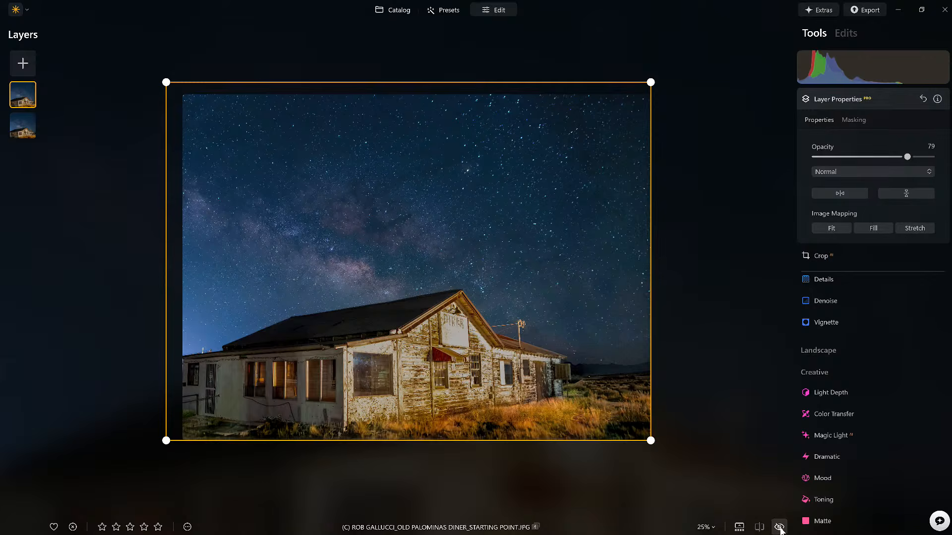
pyautogui.click(779, 528)
# Add a Develop adjustment to the base layer with Exposure at -2.80 and slightly lowered Shadows.
pyautogui.click(19, 126)
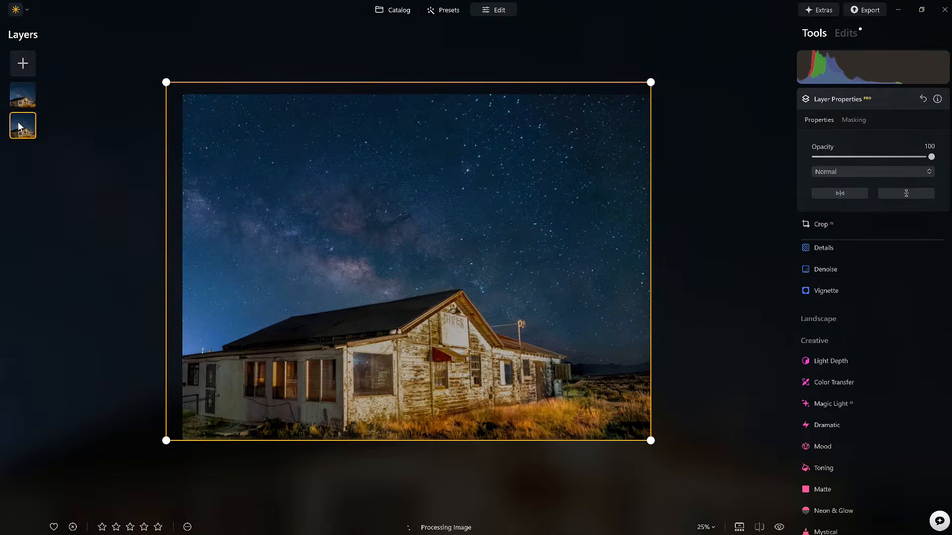
pyautogui.click(861, 99)
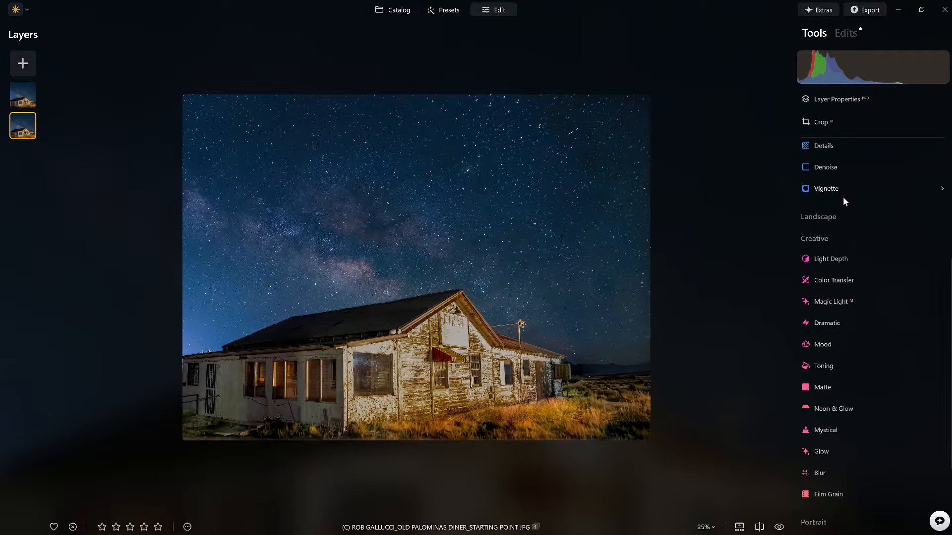
pyautogui.scroll(5, 842, 197)
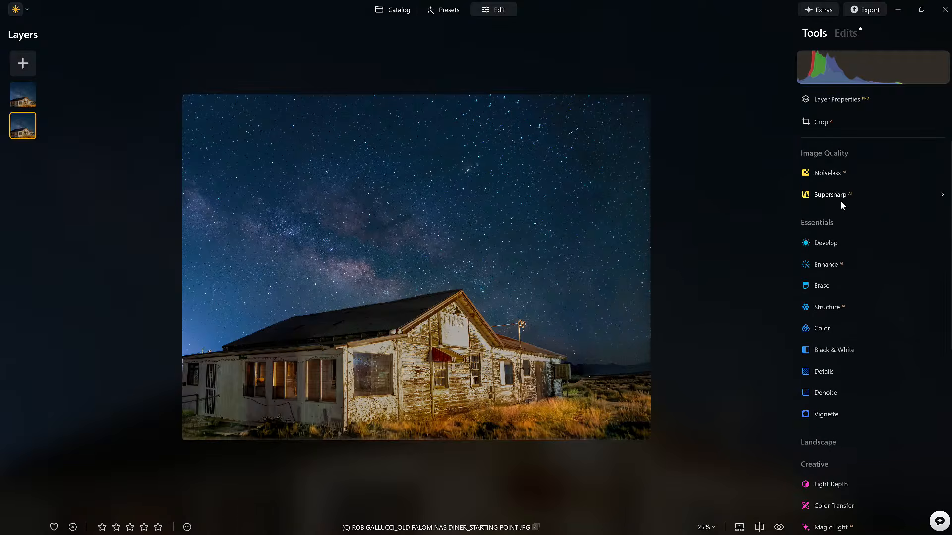
pyautogui.click(823, 243)
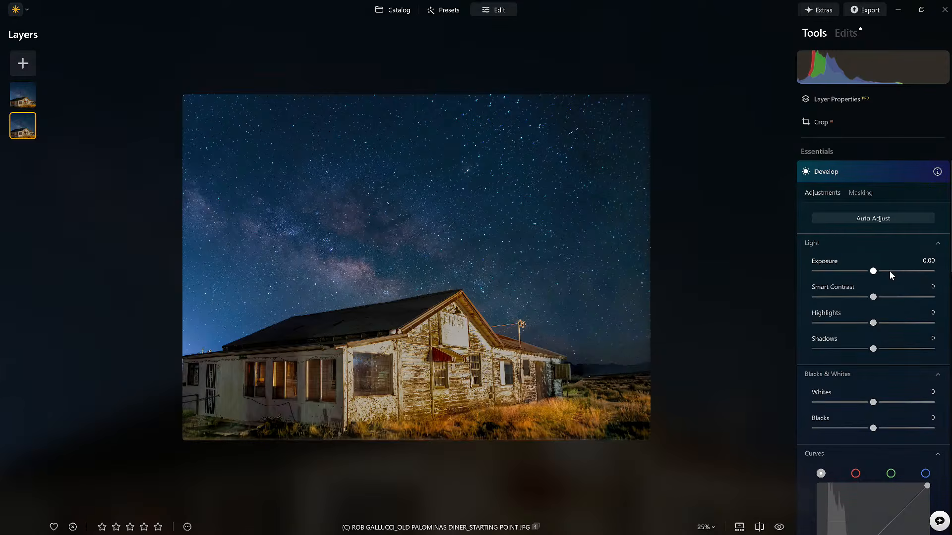
pyautogui.moveTo(874, 272); pyautogui.dragTo(841, 272)
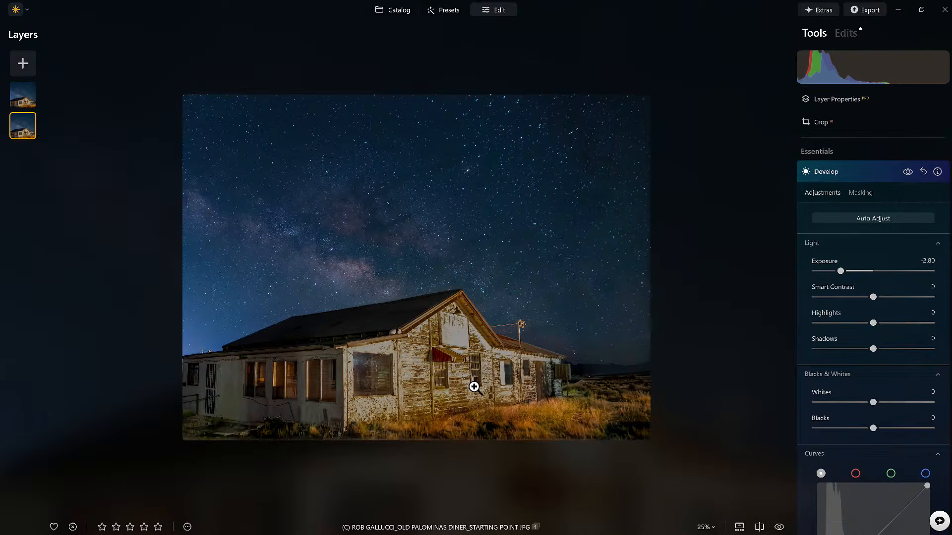
pyautogui.moveTo(872, 349); pyautogui.dragTo(863, 349)
# Mask the Develop adjustment with a linear gradient covering the diner and grass and fading out in the sky.
pyautogui.click(860, 193)
pyautogui.click(846, 230)
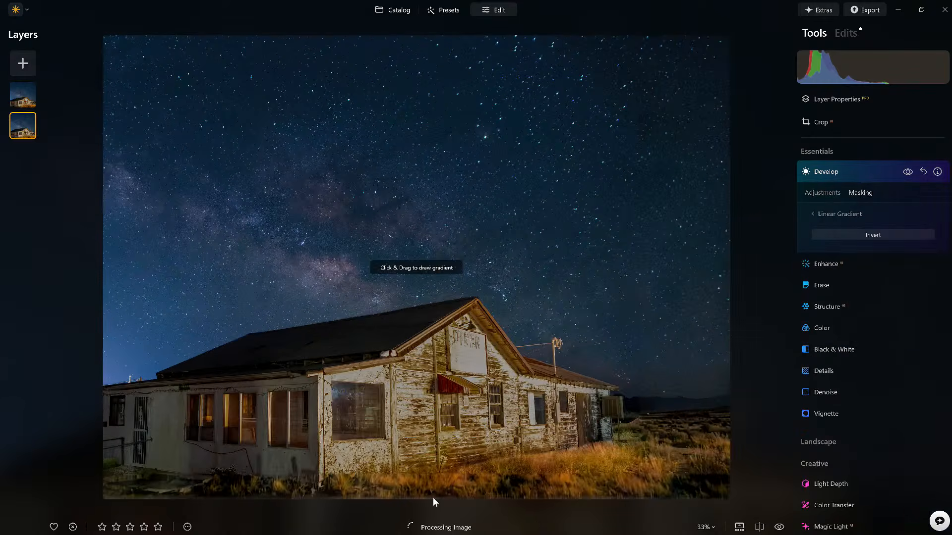
pyautogui.moveTo(432, 496); pyautogui.dragTo(433, 199)
pyautogui.moveTo(434, 348); pyautogui.dragTo(432, 344)
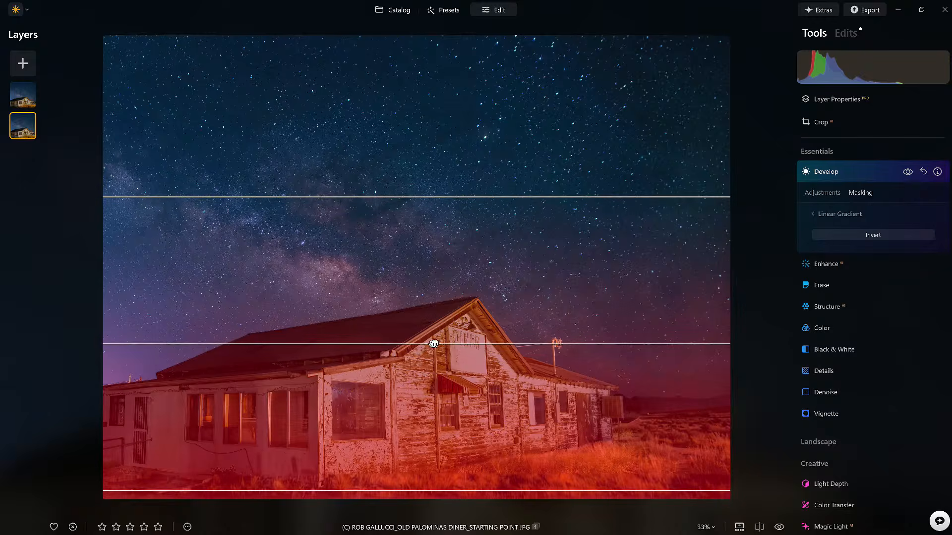
pyautogui.click(826, 213)
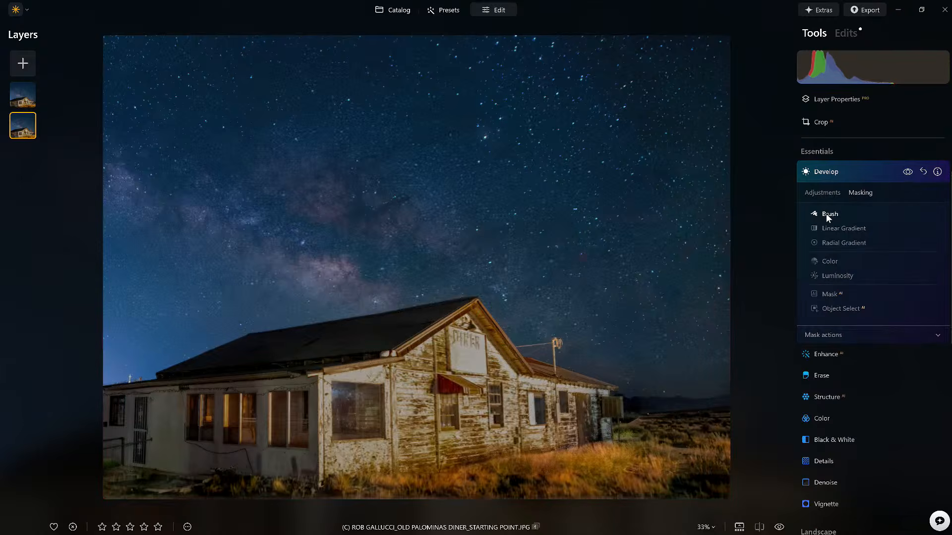
# Compare the photo with and without the gradient-masked Develop adjustment, and close it.
pyautogui.click(908, 171)
pyautogui.click(908, 171)
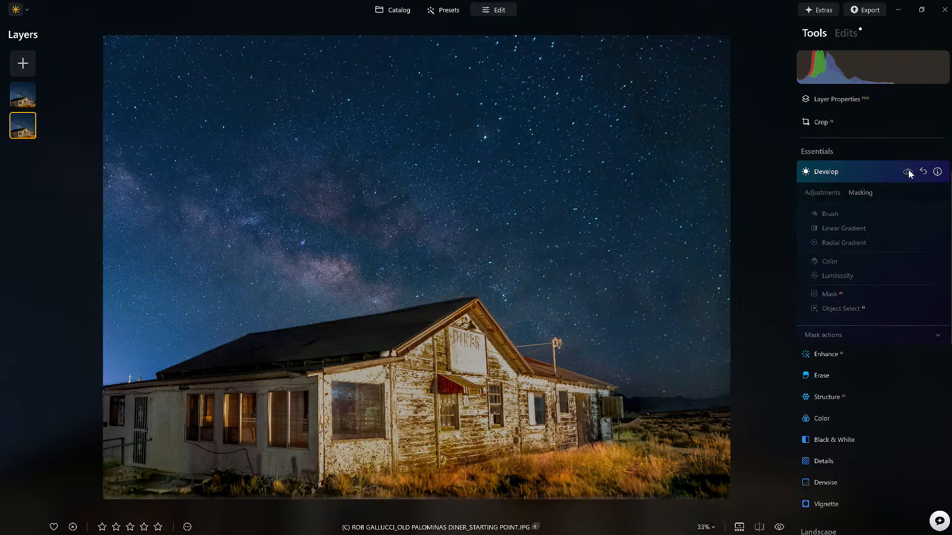
pyautogui.click(909, 172)
pyautogui.click(859, 177)
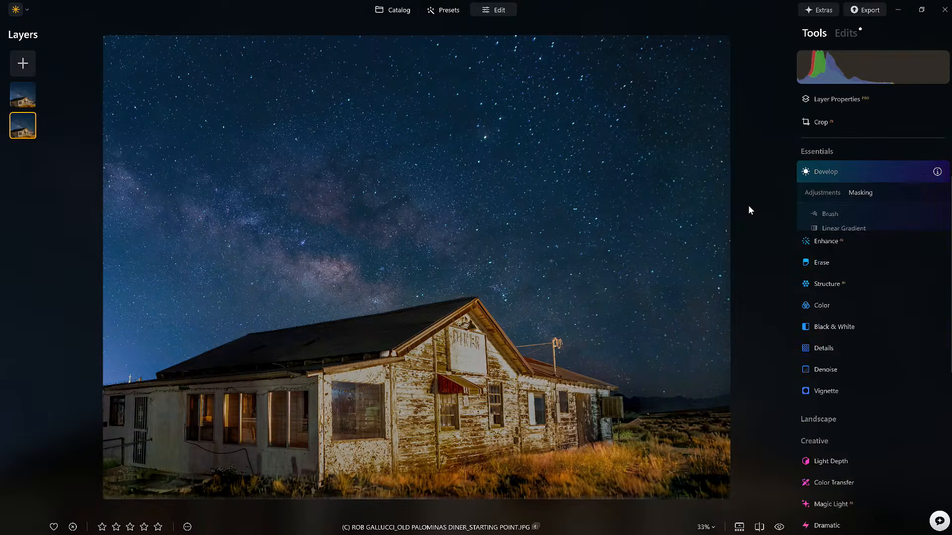
pyautogui.hotkey('ctrl', '-')
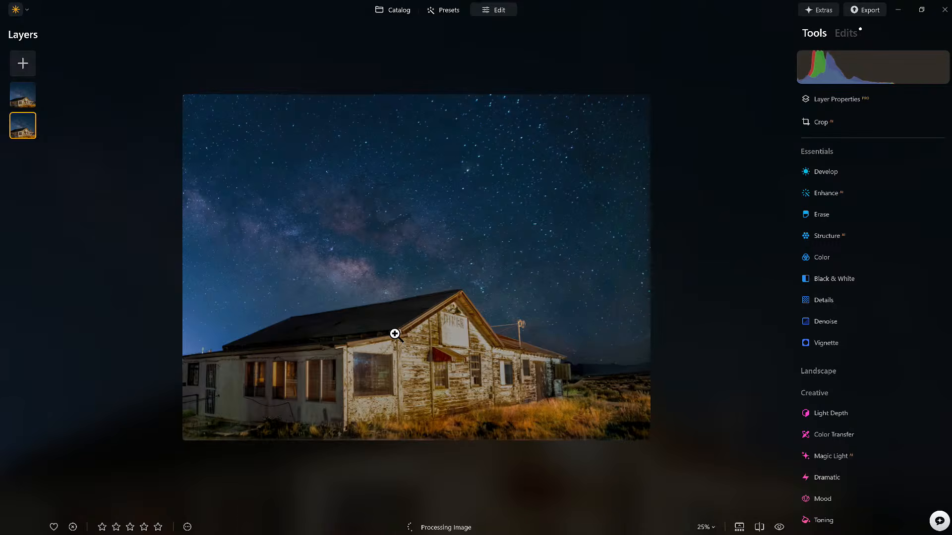